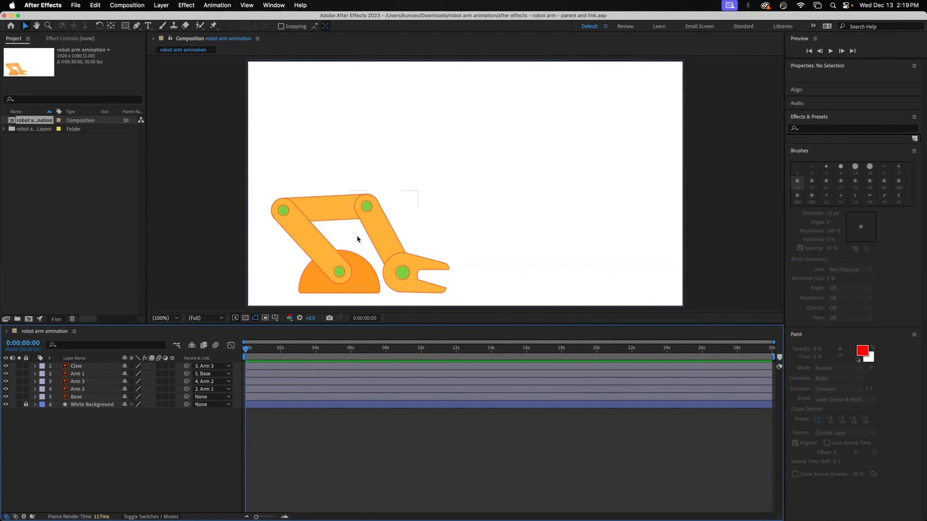
# Scrub through the first second of the robot arm animation and return to the first frame.
pyautogui.moveTo(245, 351); pyautogui.dragTo(266, 351)
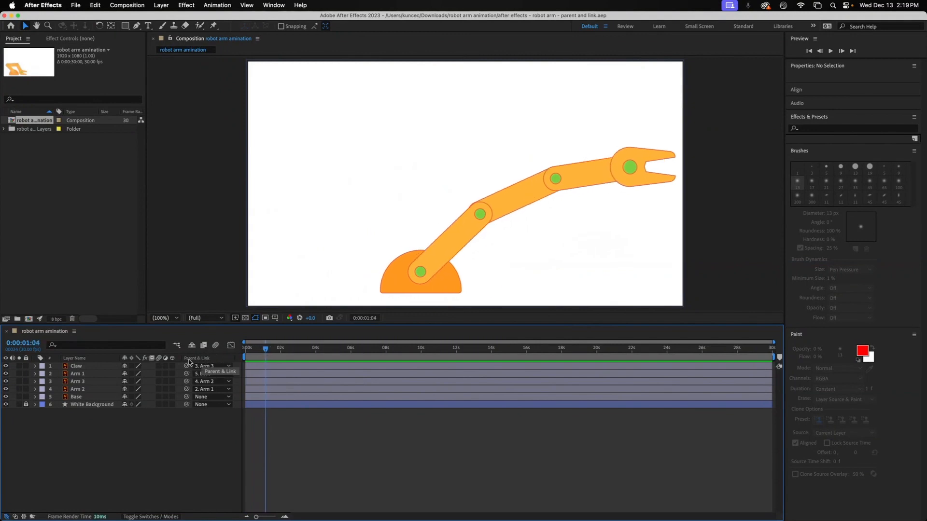
pyautogui.moveTo(265, 350); pyautogui.dragTo(242, 348)
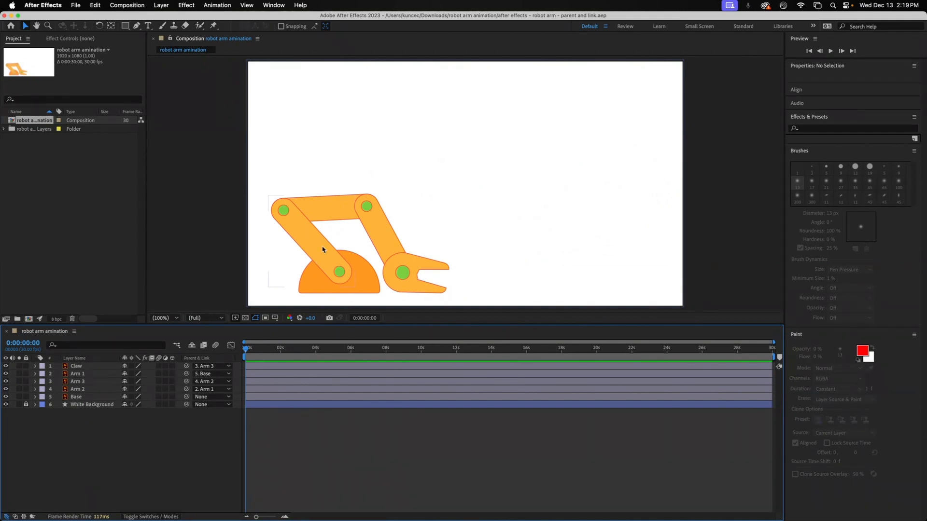
pyautogui.moveTo(245, 349)
pyautogui.mouseDown()
pyautogui.moveTo(259, 350)
pyautogui.moveTo(246, 350)
pyautogui.mouseUp()
# Add three Puppet Position pins to the Arm 1 layer: at its base joint, middle and upper joint.
pyautogui.click(78, 373)
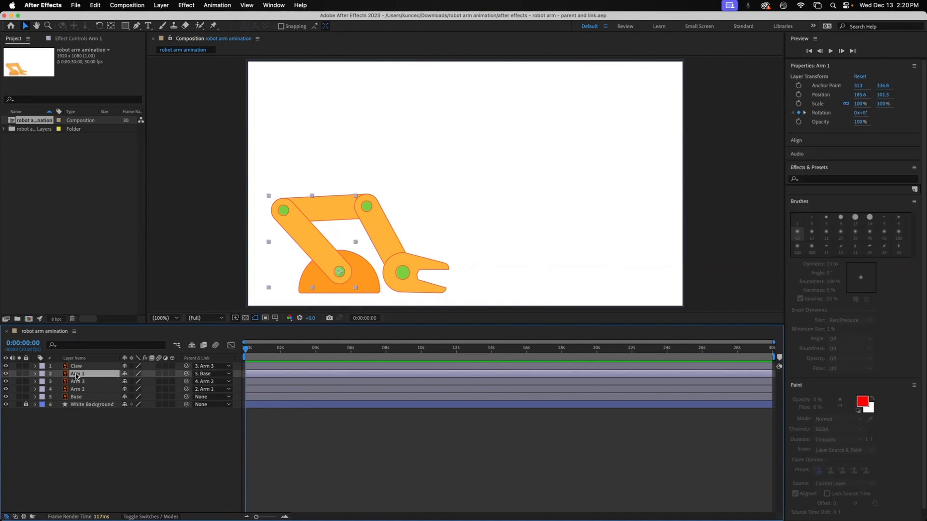
pyautogui.click(35, 374)
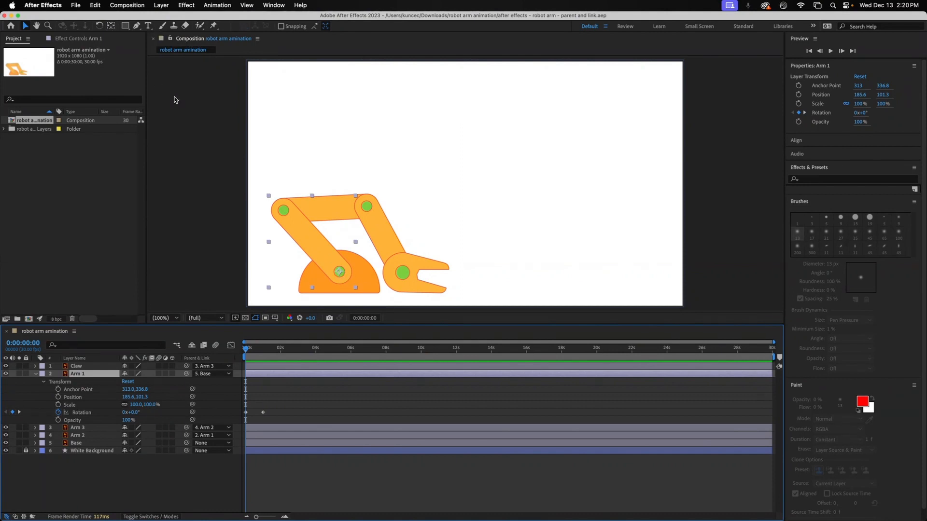
pyautogui.click(215, 26)
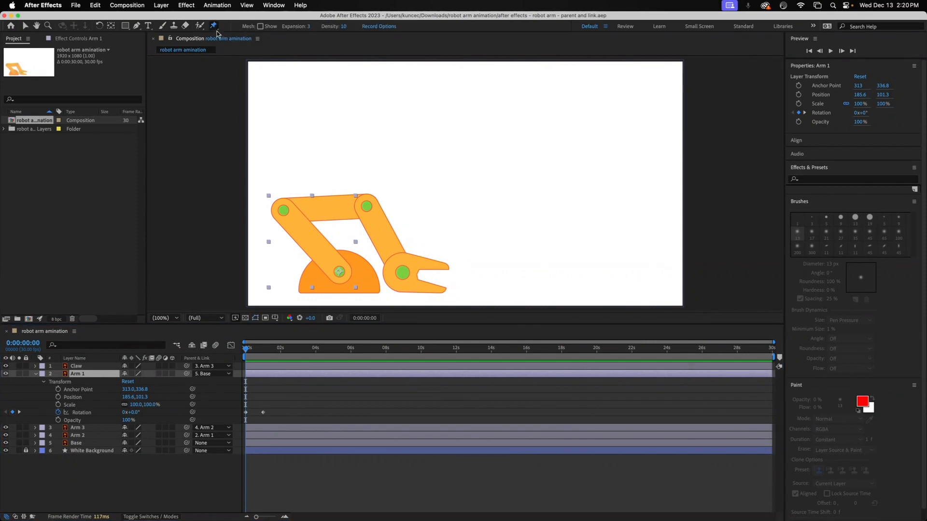
pyautogui.click(215, 26)
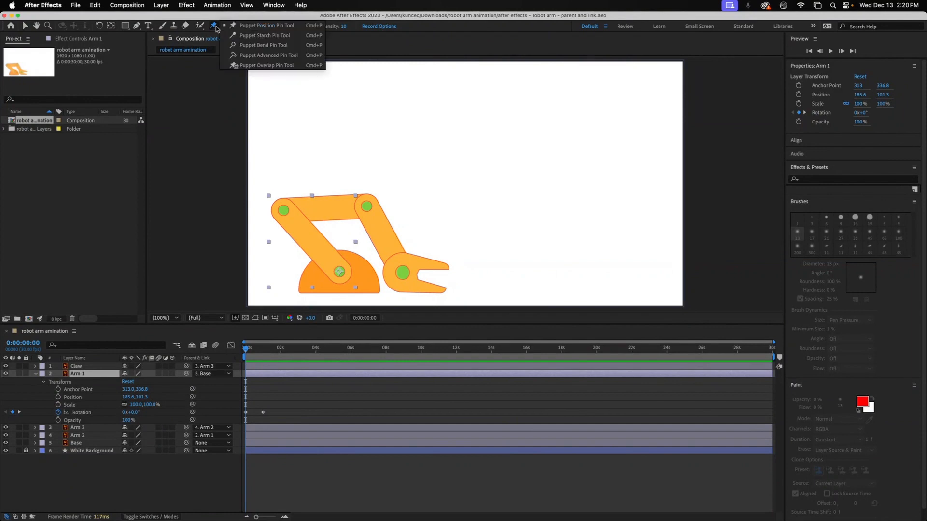
pyautogui.click(250, 27)
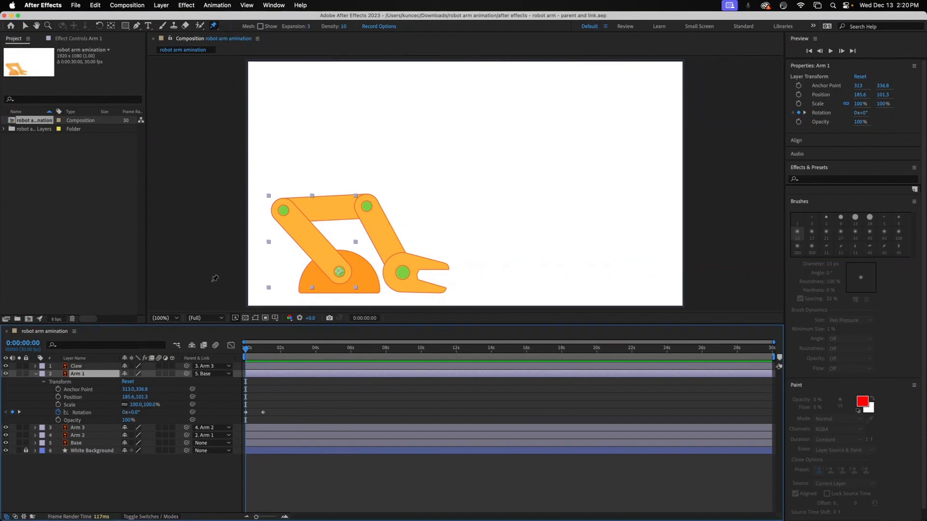
pyautogui.click(340, 272)
pyautogui.click(313, 245)
pyautogui.click(281, 209)
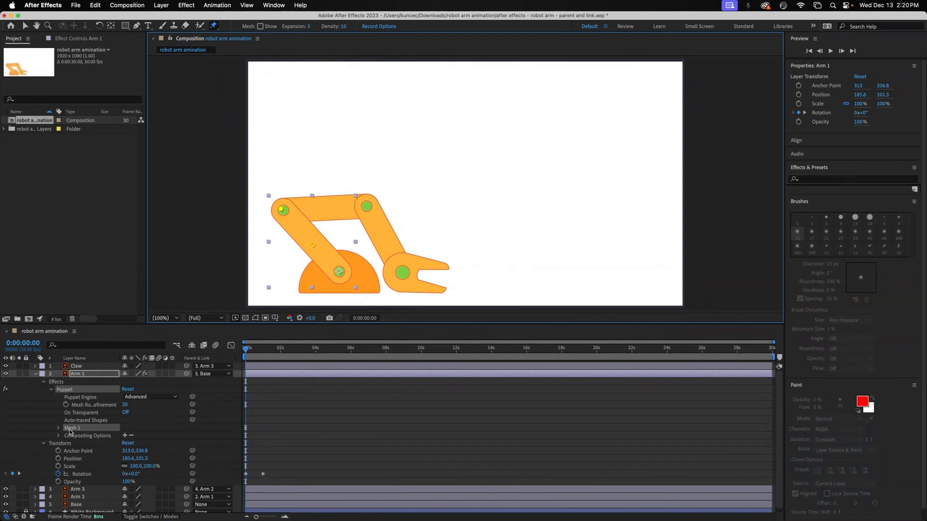
# Expand Arm 1's Mesh 1 Deform properties to reveal the position keyframes of all three puppet pins.
pyautogui.click(59, 428)
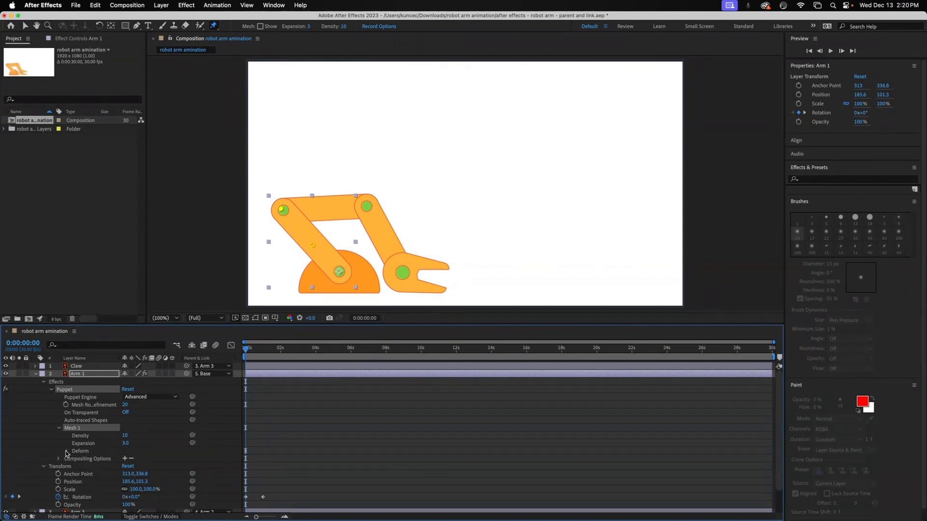
pyautogui.click(67, 451)
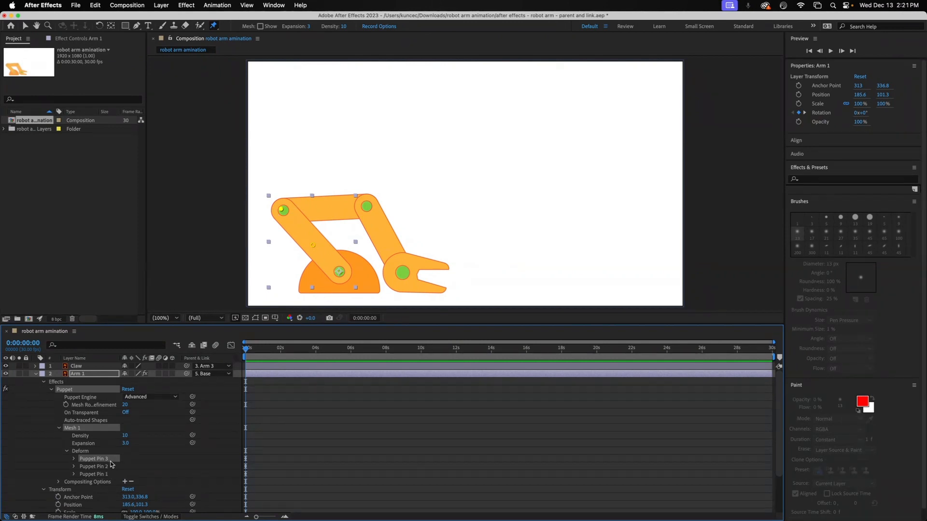
pyautogui.click(74, 459)
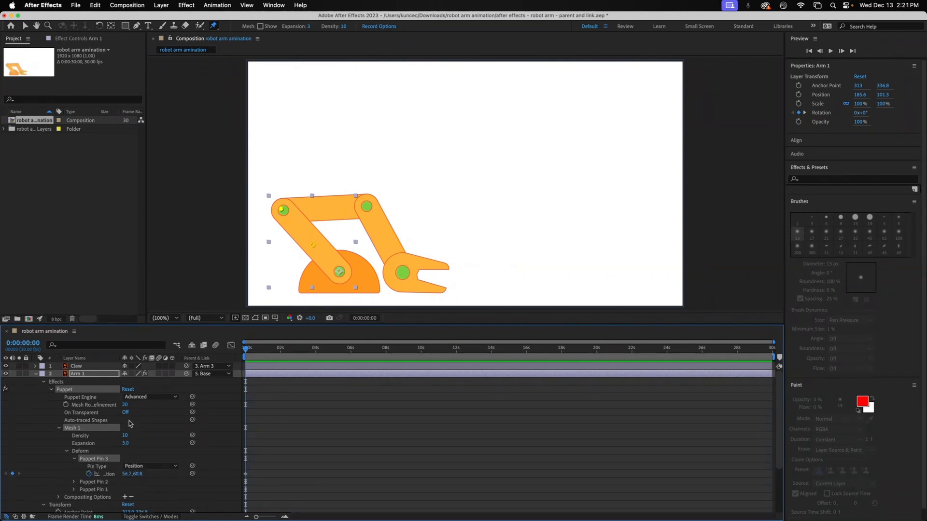
pyautogui.scroll(-1, 129, 421)
pyautogui.scroll(-1, 129, 421)
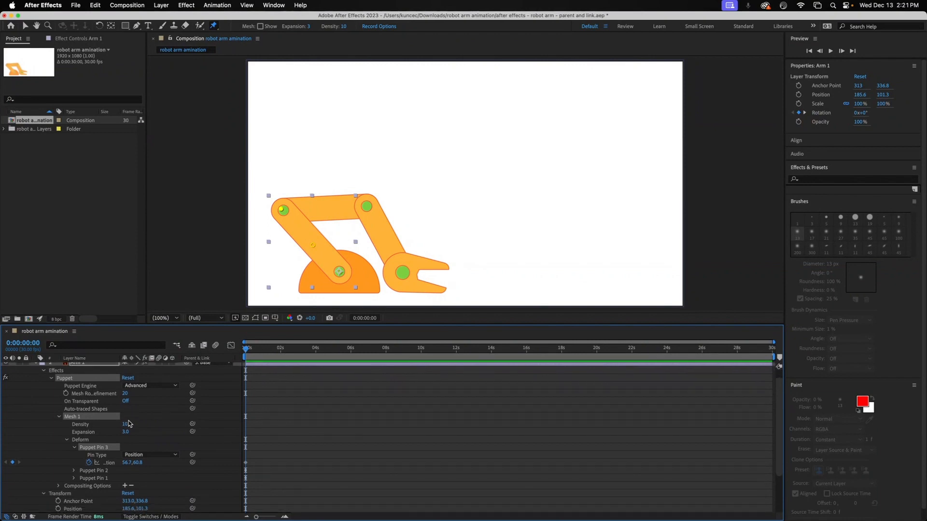
pyautogui.click(74, 470)
pyautogui.click(74, 494)
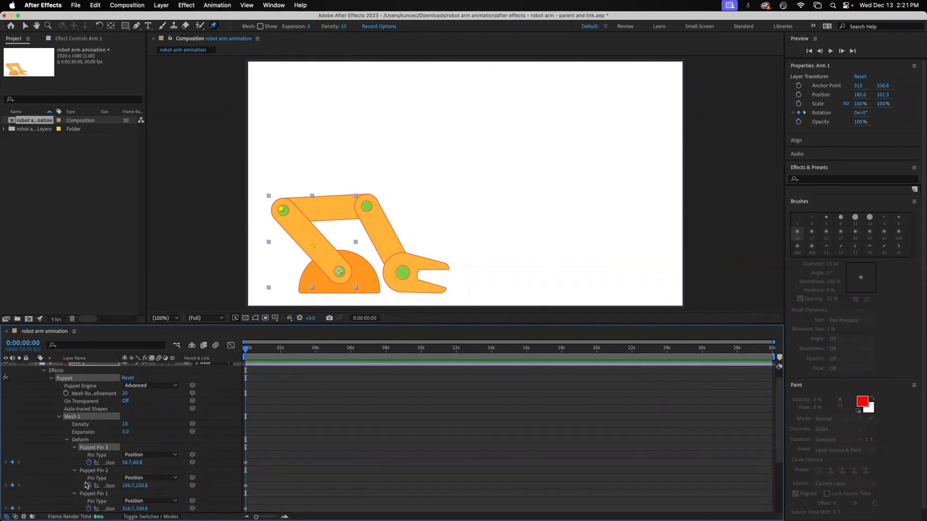
pyautogui.scroll(-1, 159, 432)
pyautogui.scroll(-2, 160, 432)
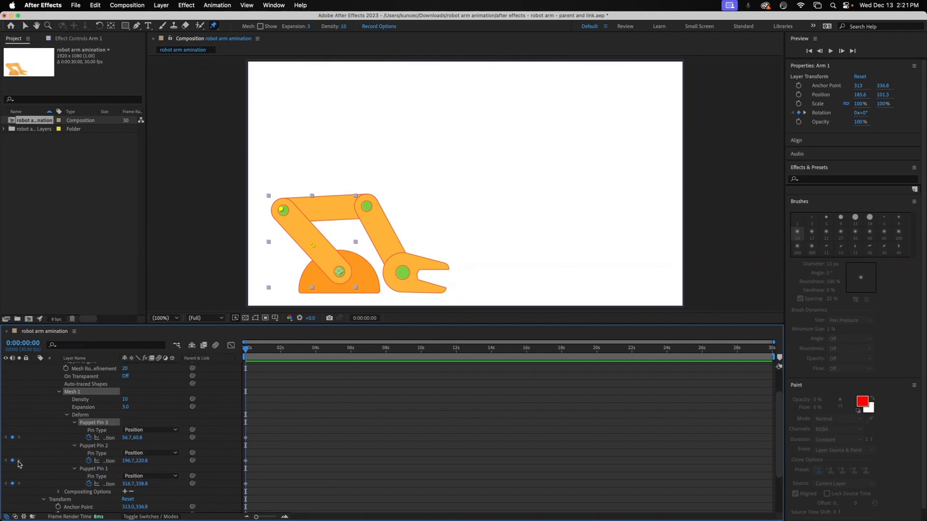
# Keyframe Arm 1's middle puppet pin at 0:00:00:12 and move it to about 208, 188 to bend the arm.
pyautogui.click(313, 246)
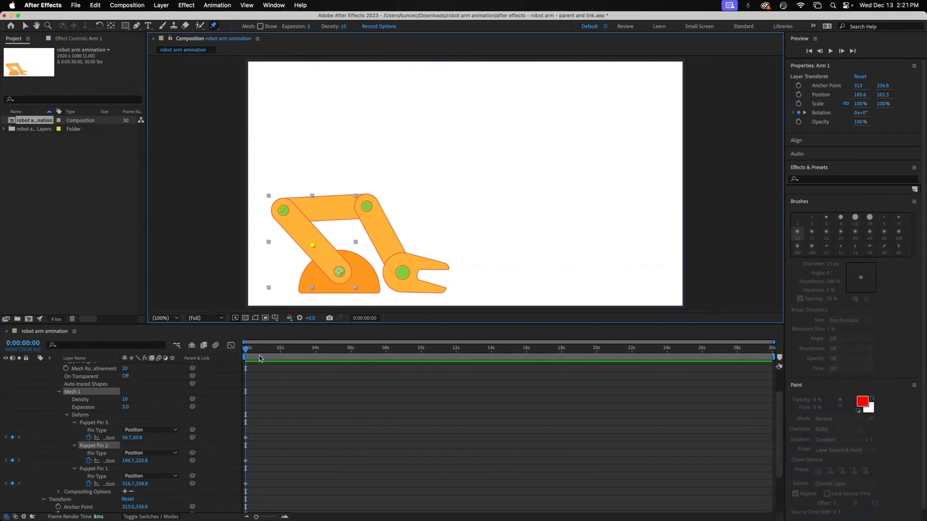
pyautogui.click(245, 352)
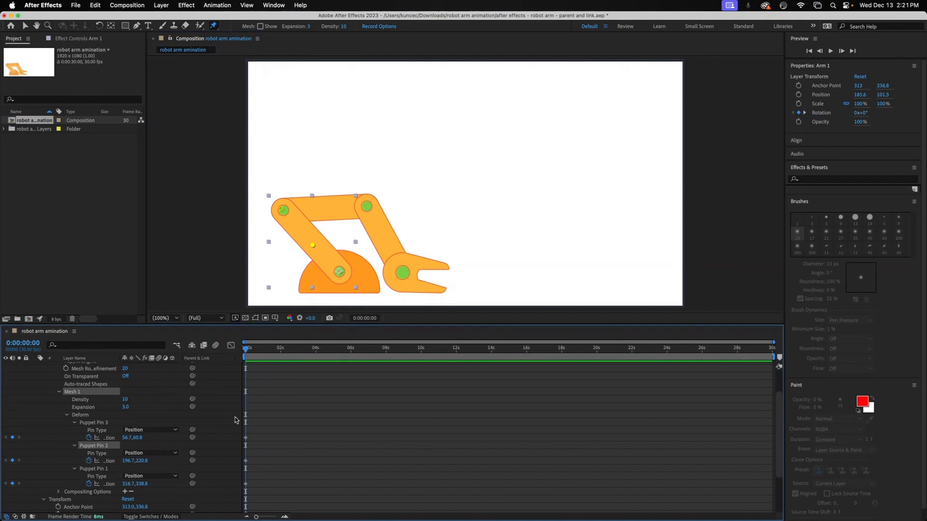
pyautogui.click(246, 461)
pyautogui.moveTo(247, 351); pyautogui.dragTo(255, 354)
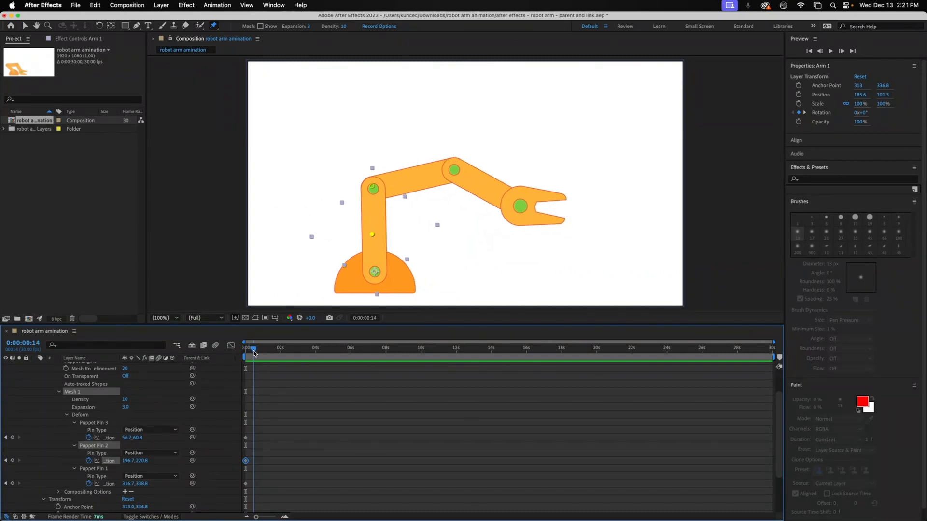
pyautogui.moveTo(255, 354); pyautogui.dragTo(253, 354)
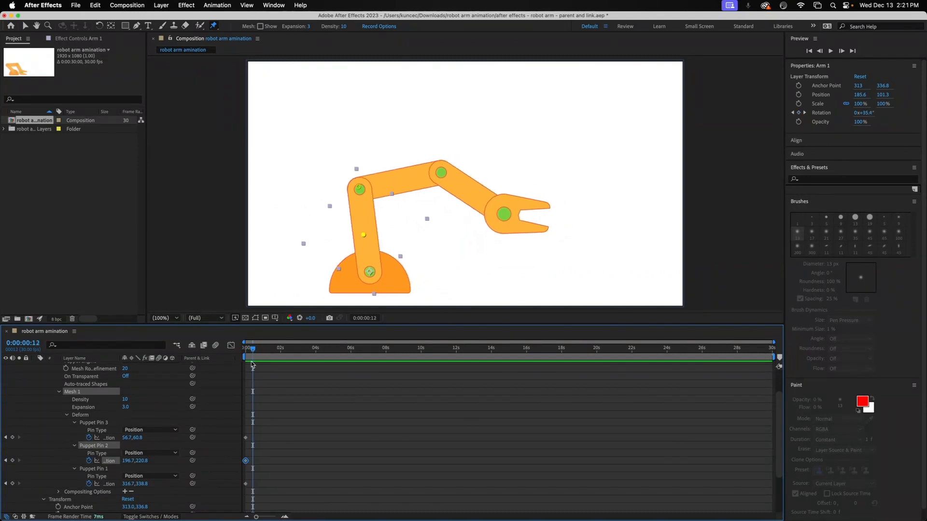
pyautogui.click(13, 461)
pyautogui.moveTo(364, 236)
pyautogui.mouseDown()
pyautogui.moveTo(404, 231)
pyautogui.moveTo(362, 233)
pyautogui.moveTo(370, 234)
pyautogui.mouseUp()
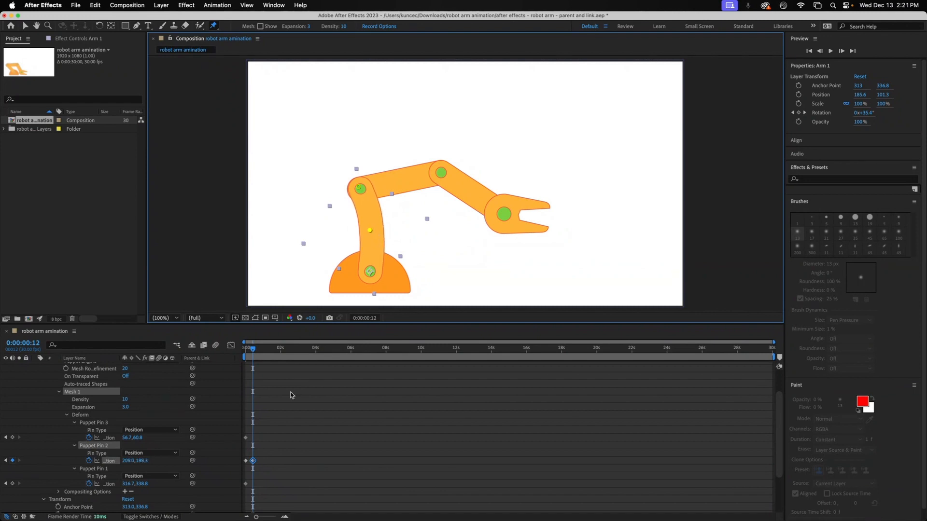
# Keyframe the middle puppet pin at 0:00:01:00 and move it to about 160, 241, bowing Arm 1 the opposite way.
pyautogui.click(249, 351)
pyautogui.moveTo(249, 351); pyautogui.dragTo(239, 353)
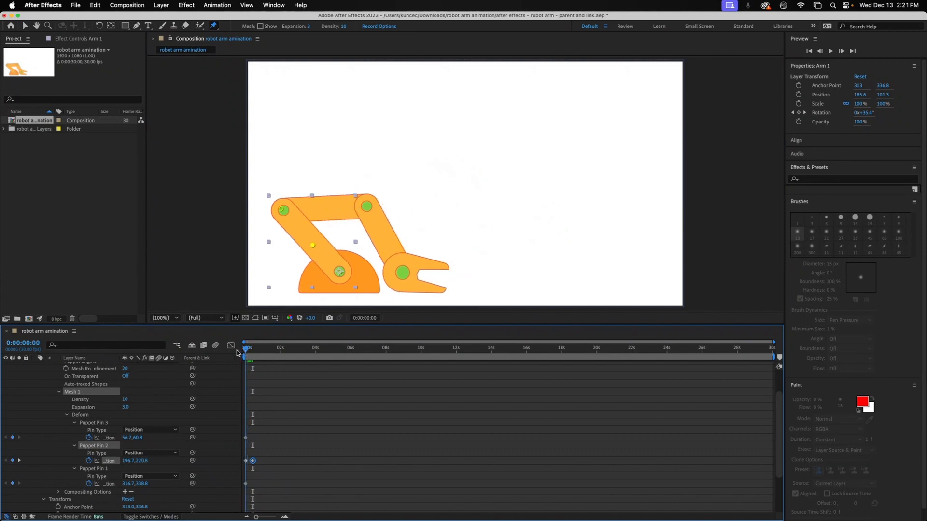
pyautogui.moveTo(244, 352); pyautogui.dragTo(259, 351)
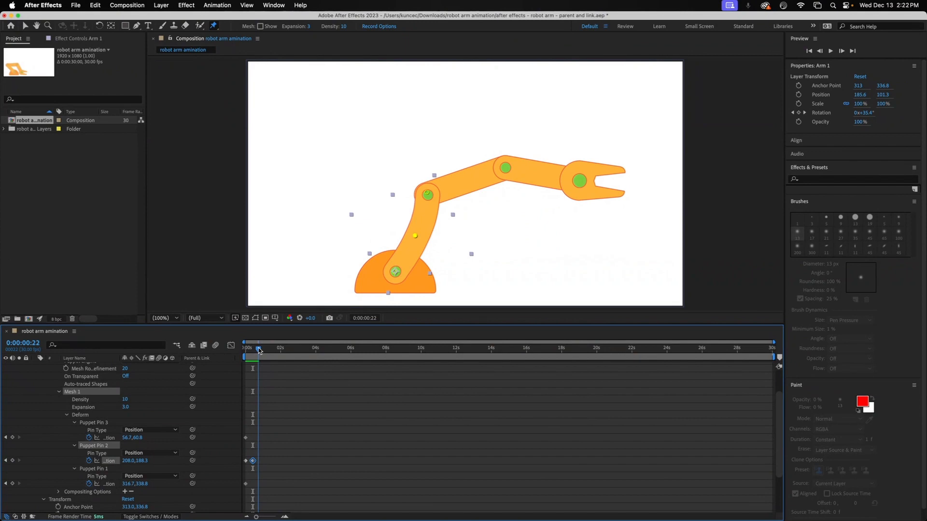
pyautogui.moveTo(259, 351); pyautogui.dragTo(263, 350)
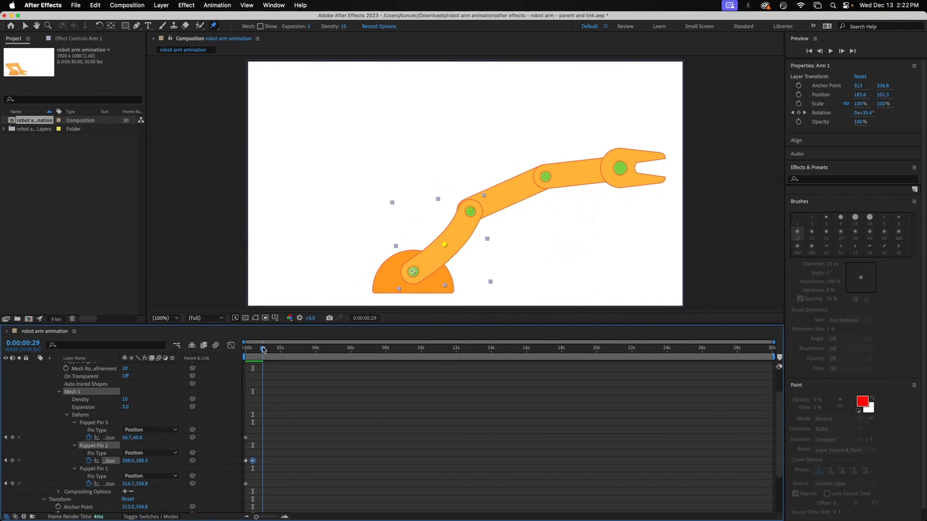
pyautogui.moveTo(263, 349); pyautogui.dragTo(264, 349)
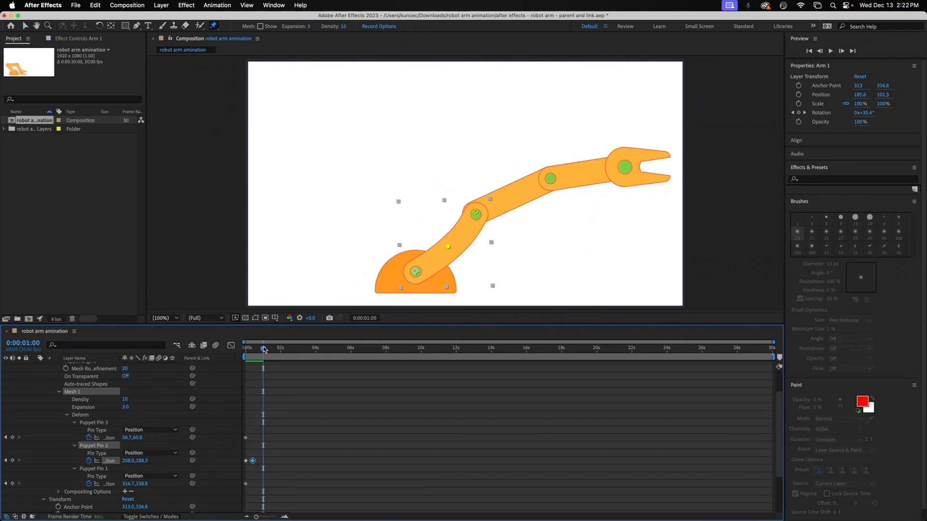
pyautogui.click(13, 461)
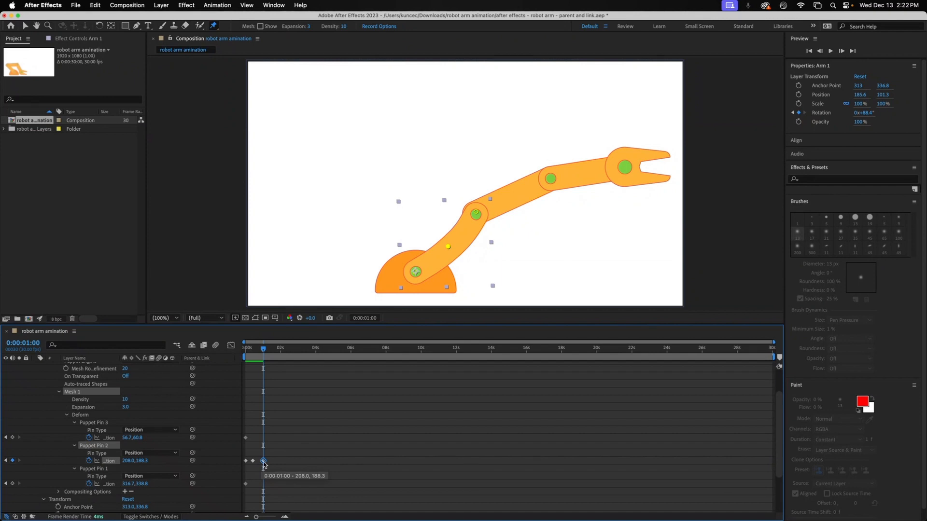
pyautogui.moveTo(448, 247); pyautogui.dragTo(437, 239)
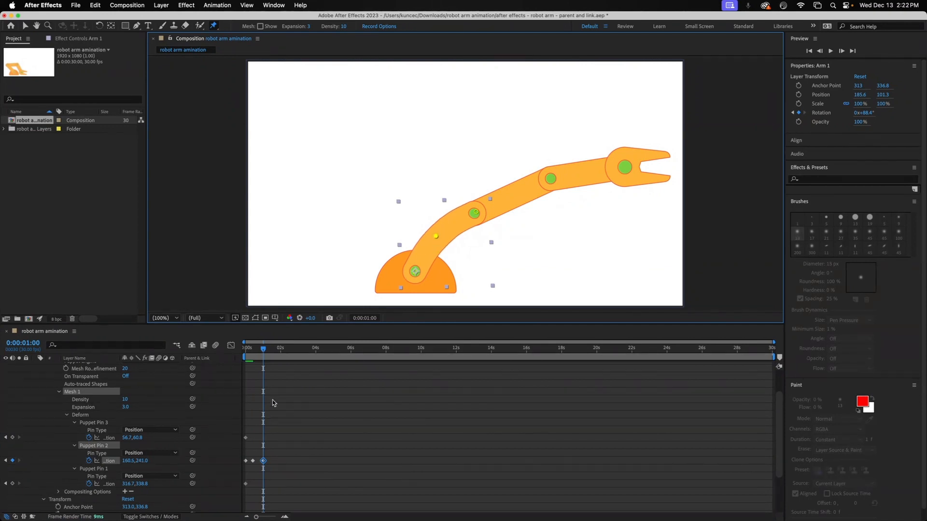
# Scrub and play back Arm 1's bending animation from the first frame.
pyautogui.click(261, 352)
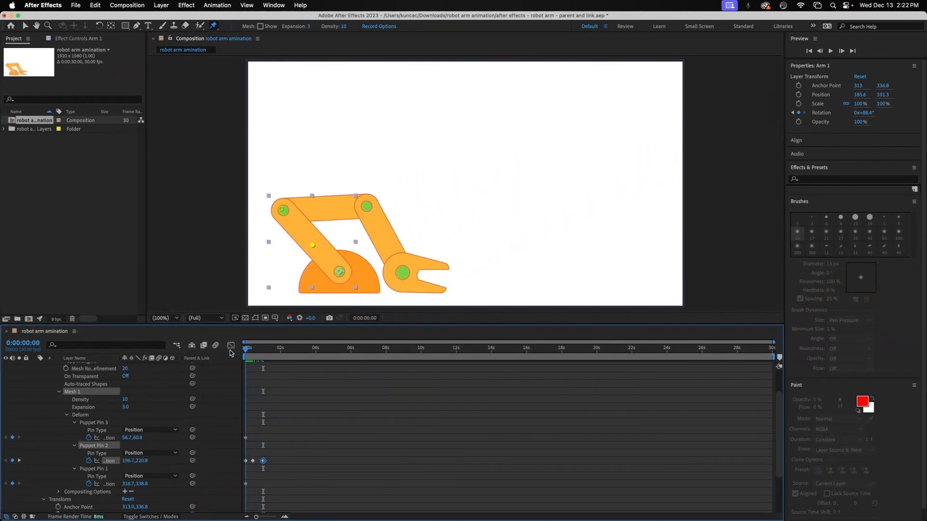
pyautogui.moveTo(246, 351); pyautogui.dragTo(249, 351)
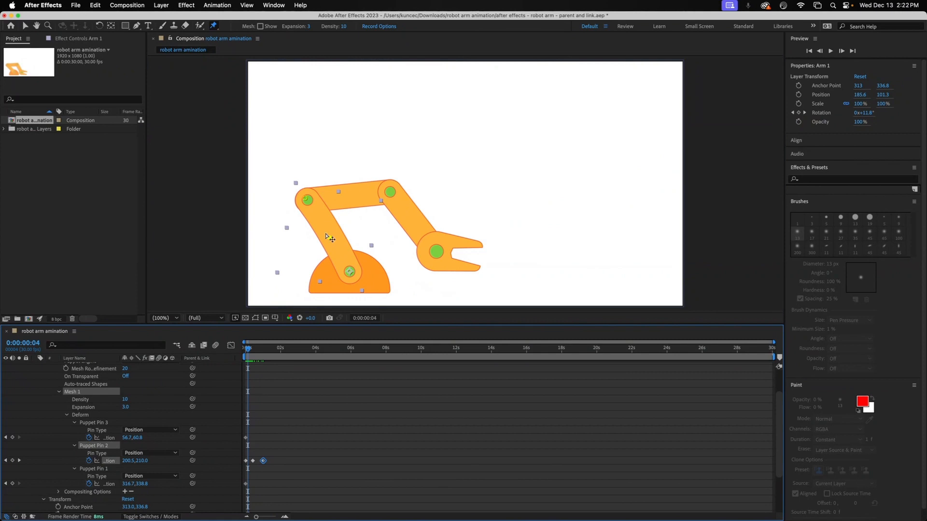
pyautogui.moveTo(248, 352)
pyautogui.mouseDown()
pyautogui.moveTo(266, 355)
pyautogui.moveTo(240, 353)
pyautogui.mouseUp()
pyautogui.press('space')
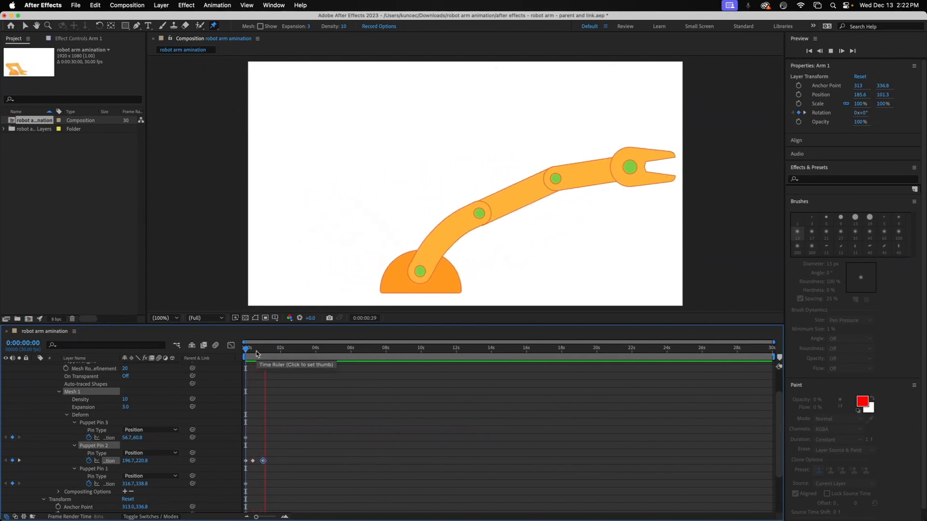
pyautogui.press('space')
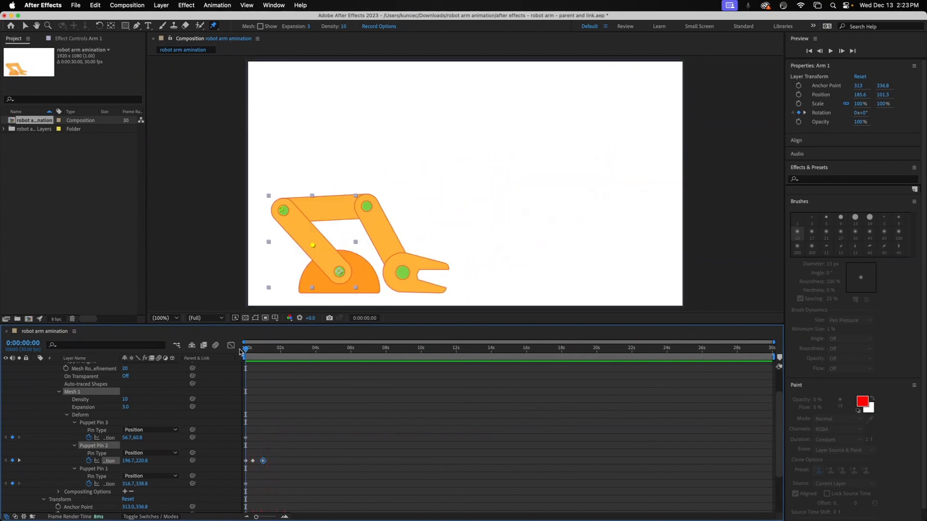
# Shift the middle pin's second position keyframe to 0:00:00:15 and play back the animation.
pyautogui.click(254, 461)
pyautogui.press('space')
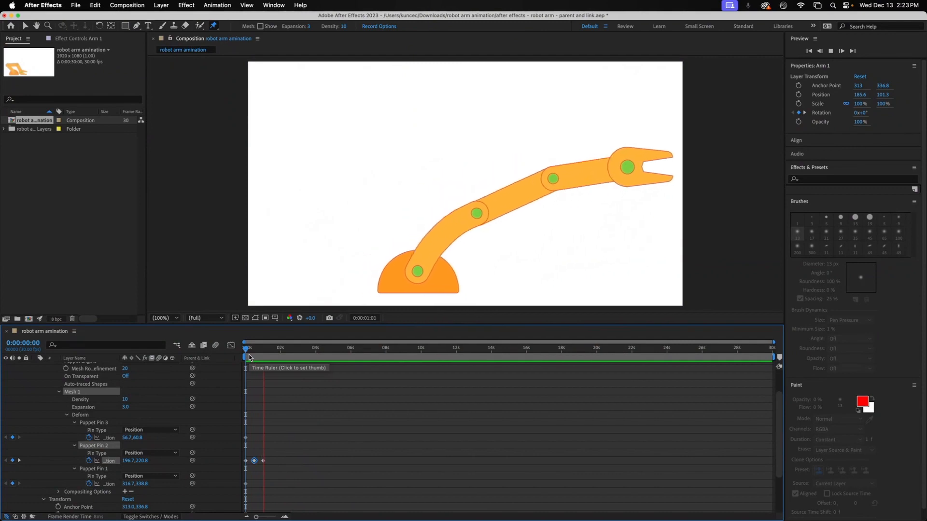
pyautogui.press('space')
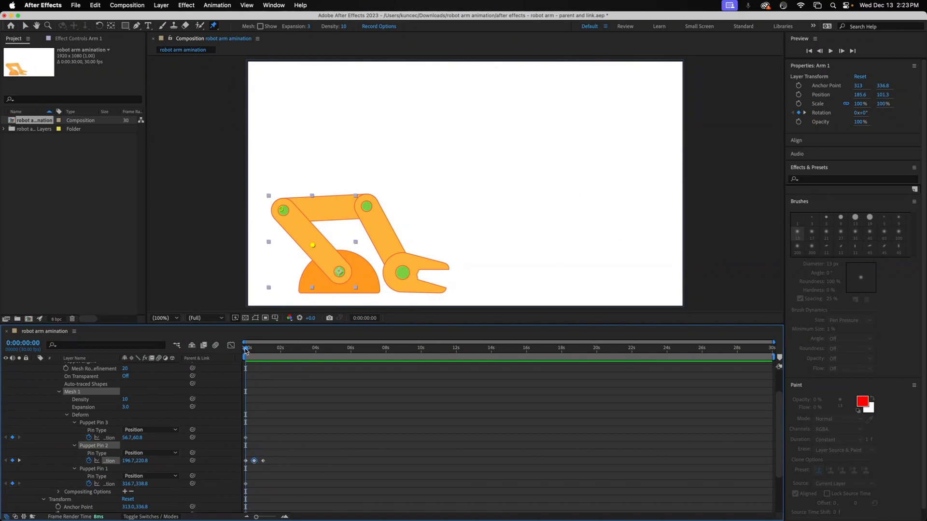
# At 0:00:00:15, move the middle pin to about 219, 183 for a stronger bend and preview the animation.
pyautogui.moveTo(246, 350); pyautogui.dragTo(254, 349)
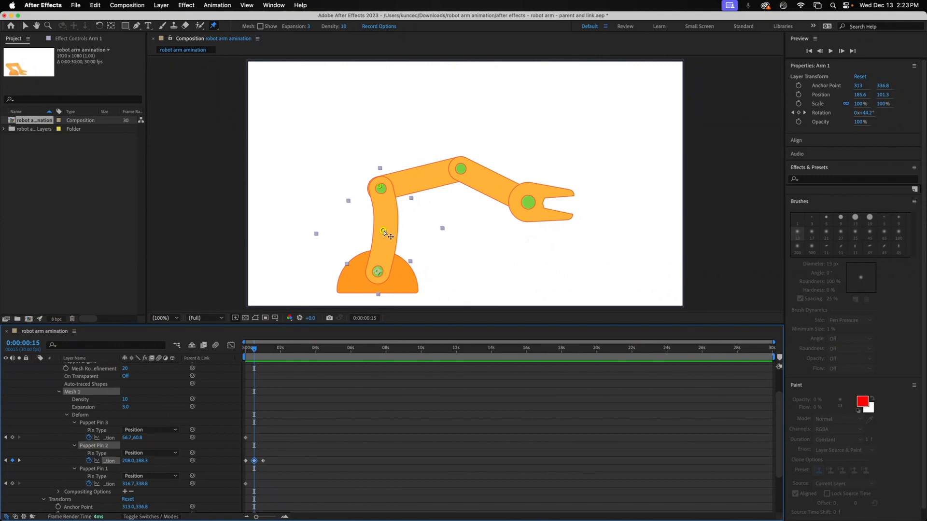
pyautogui.moveTo(383, 232); pyautogui.dragTo(387, 234)
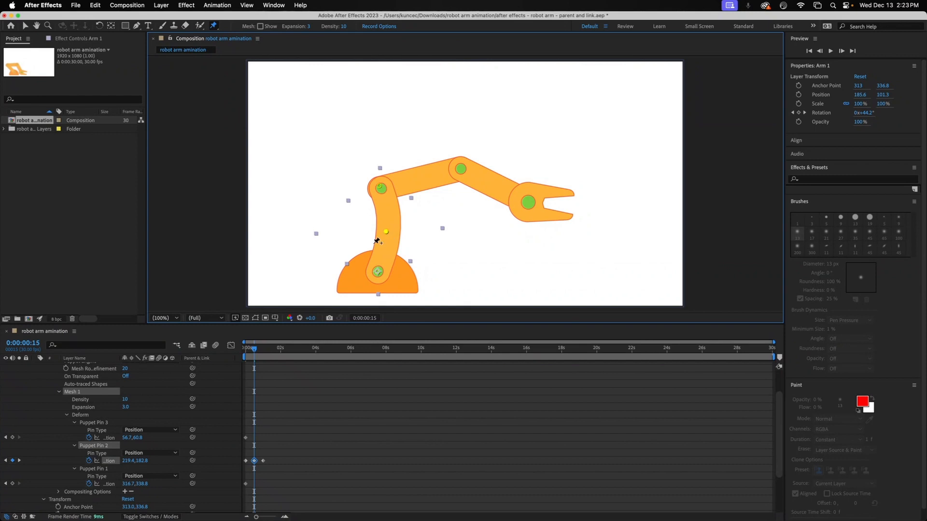
pyautogui.moveTo(254, 350); pyautogui.dragTo(236, 349)
pyautogui.press('space')
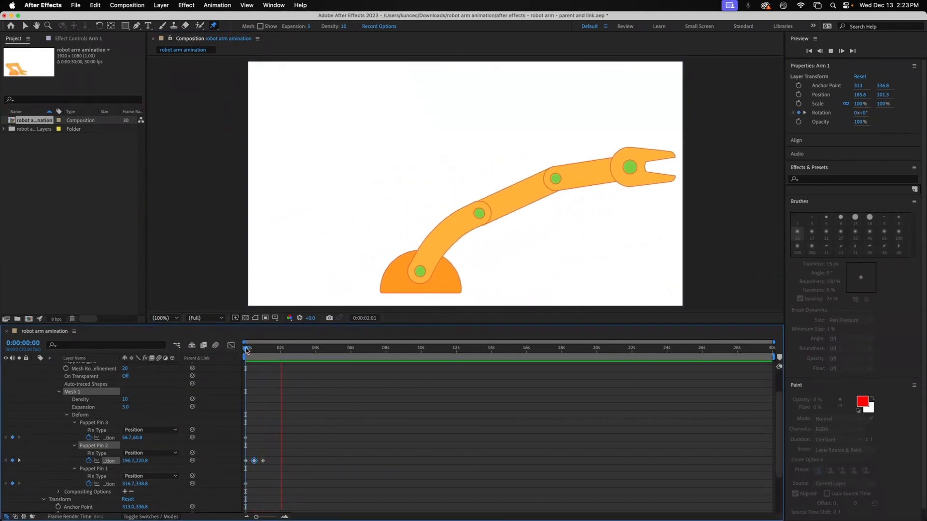
pyautogui.press('space')
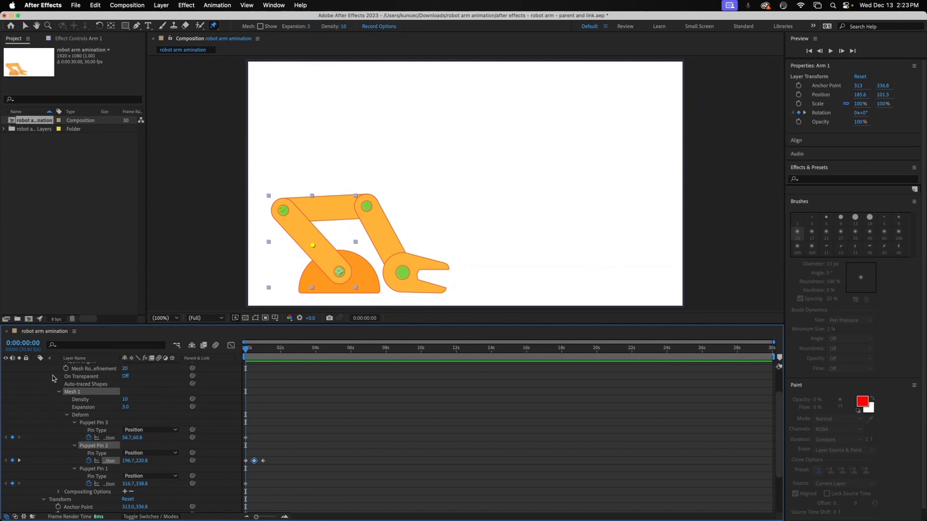
# Collapse the mesh, Puppet effect and all remaining properties of the Arm 1 layer.
pyautogui.click(59, 393)
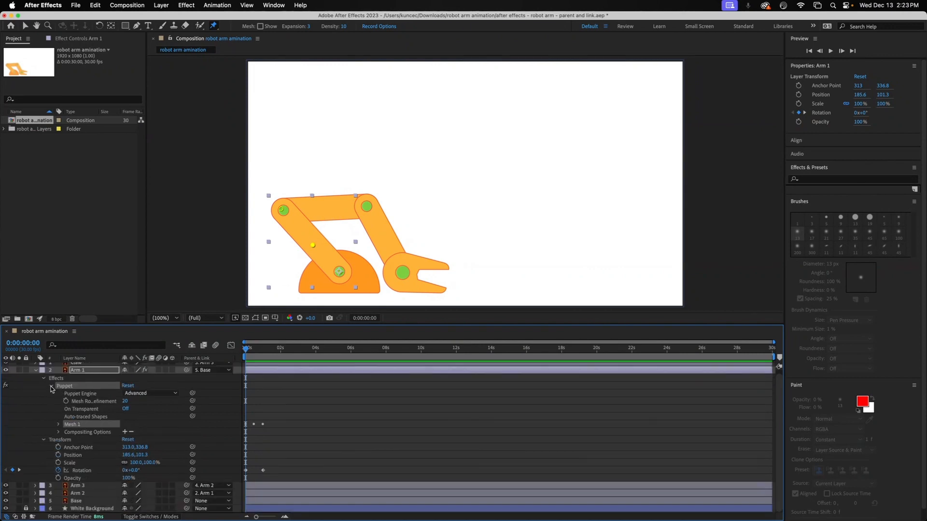
pyautogui.click(53, 387)
pyautogui.click(44, 383)
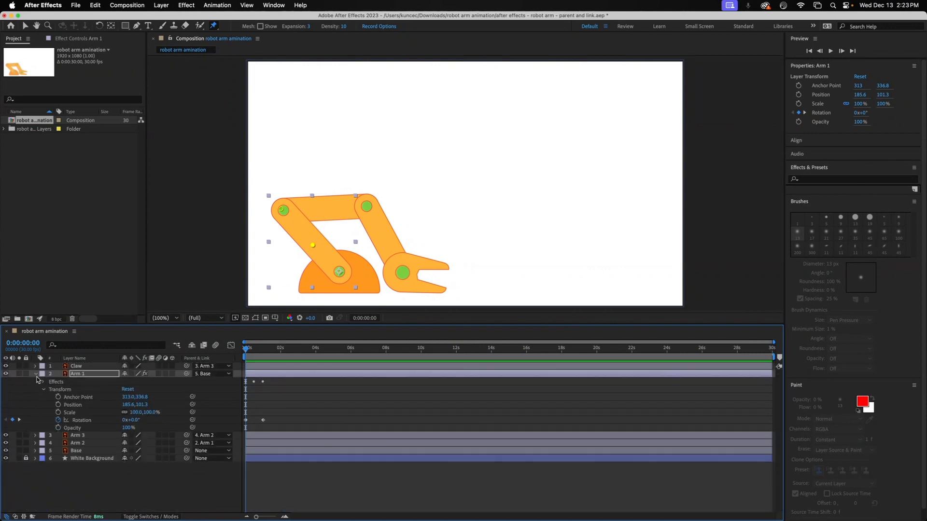
pyautogui.click(36, 375)
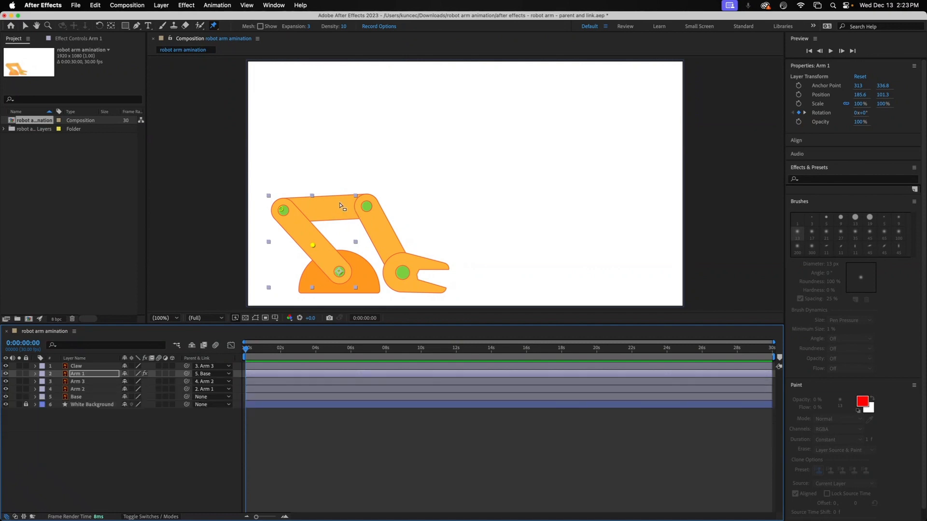
# Add three puppet pins to the Arm 2 layer: one at each end joint and one midway between them.
pyautogui.click(25, 25)
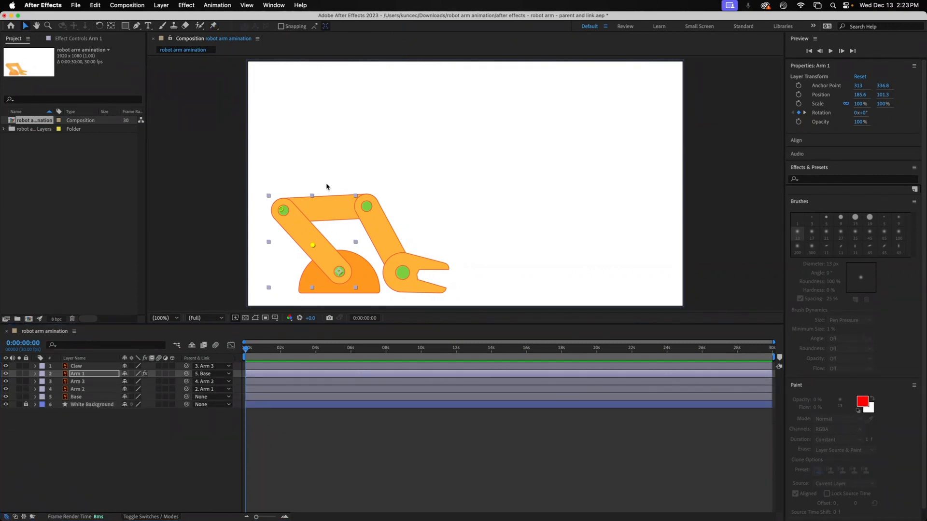
pyautogui.click(341, 209)
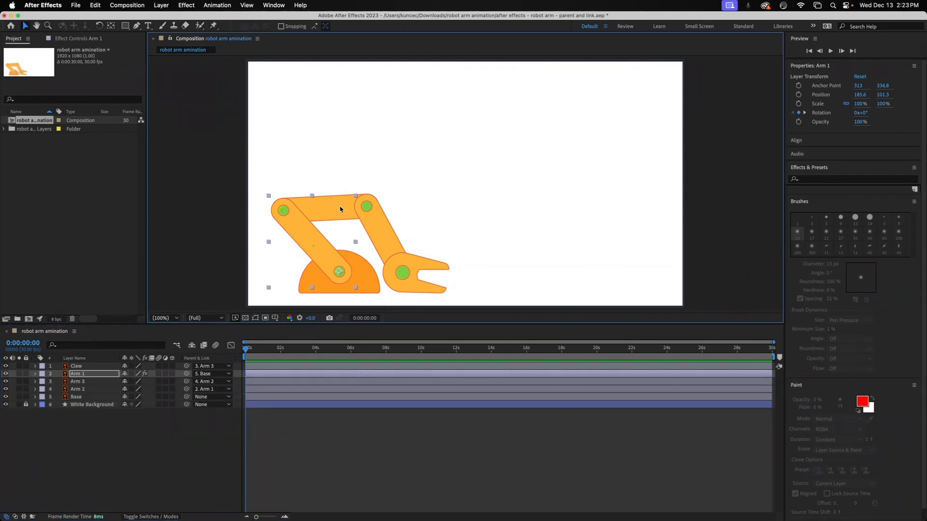
pyautogui.click(83, 389)
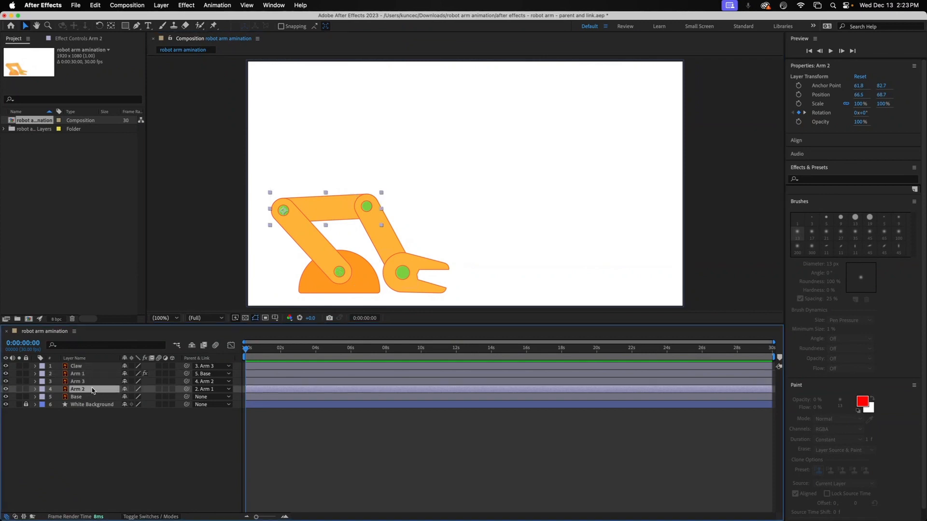
pyautogui.click(35, 389)
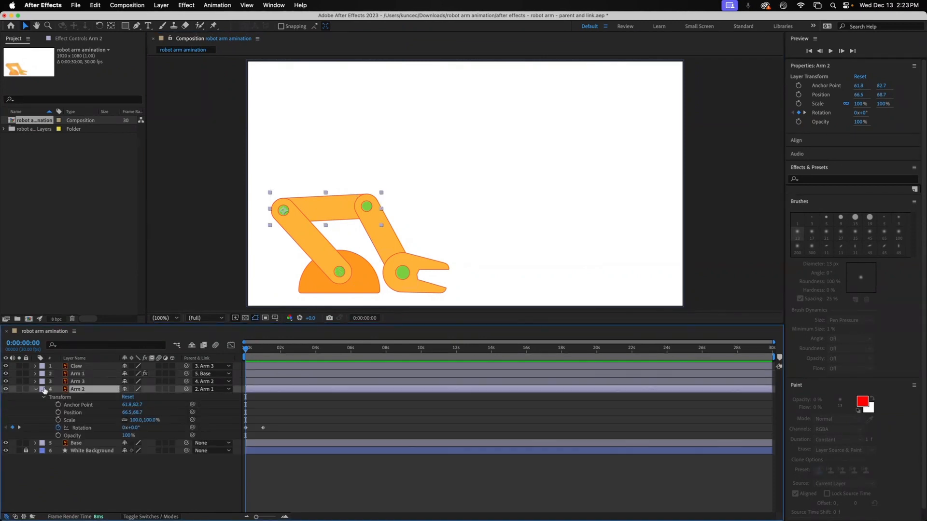
pyautogui.click(215, 27)
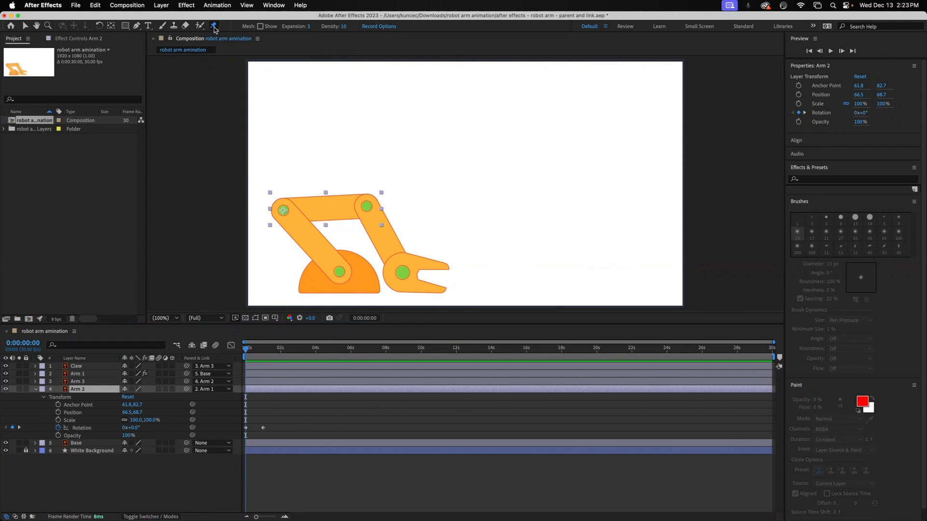
pyautogui.moveTo(214, 29); pyautogui.dragTo(243, 28)
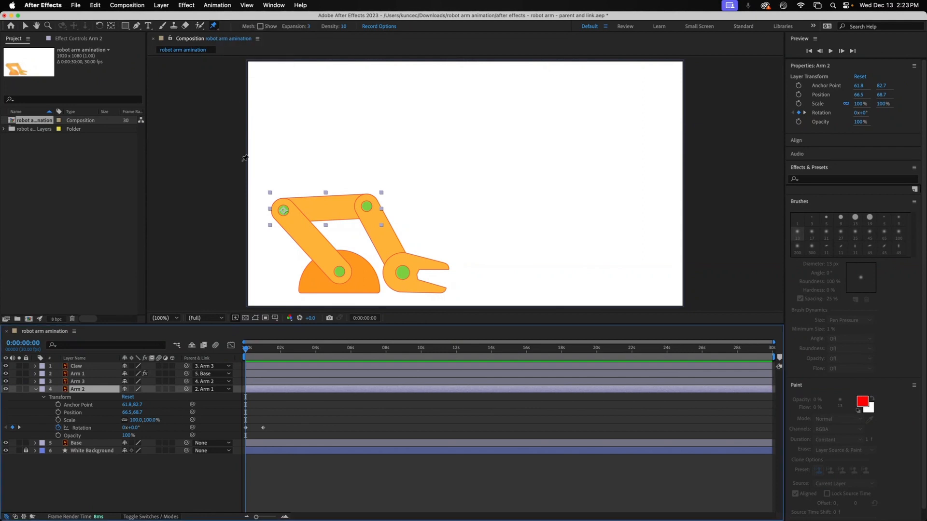
pyautogui.click(283, 211)
pyautogui.click(325, 208)
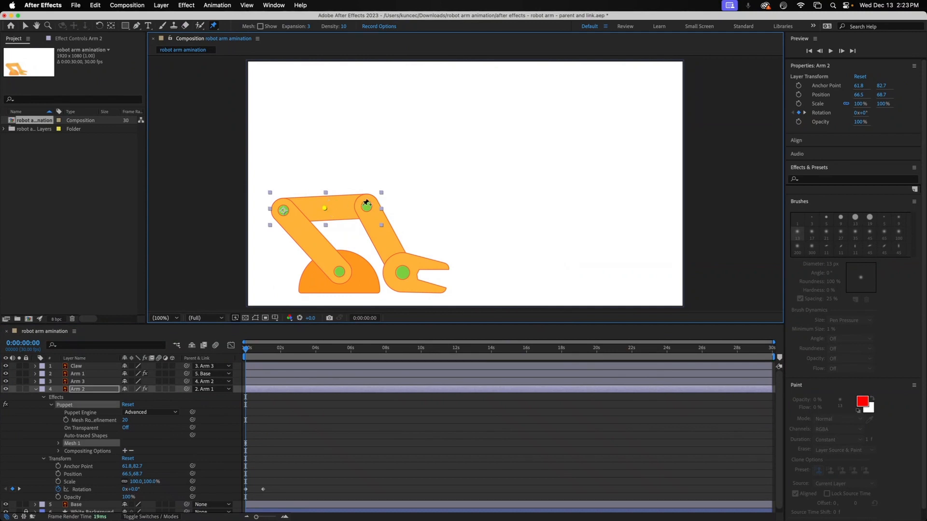
pyautogui.click(367, 206)
# Keyframe Arm 2's middle puppet pin at 0:00:00:09 and move it to about 229, 41, bowing the arm upward.
pyautogui.click(58, 444)
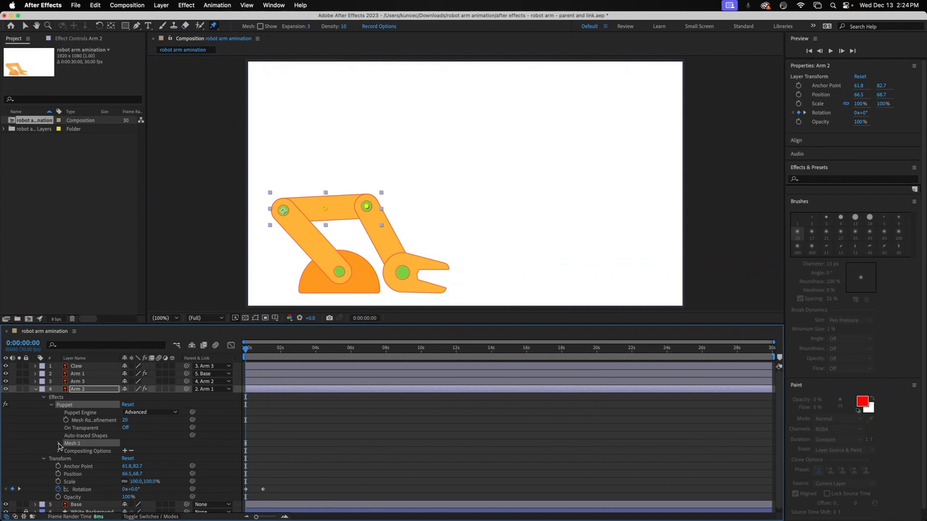
pyautogui.click(67, 466)
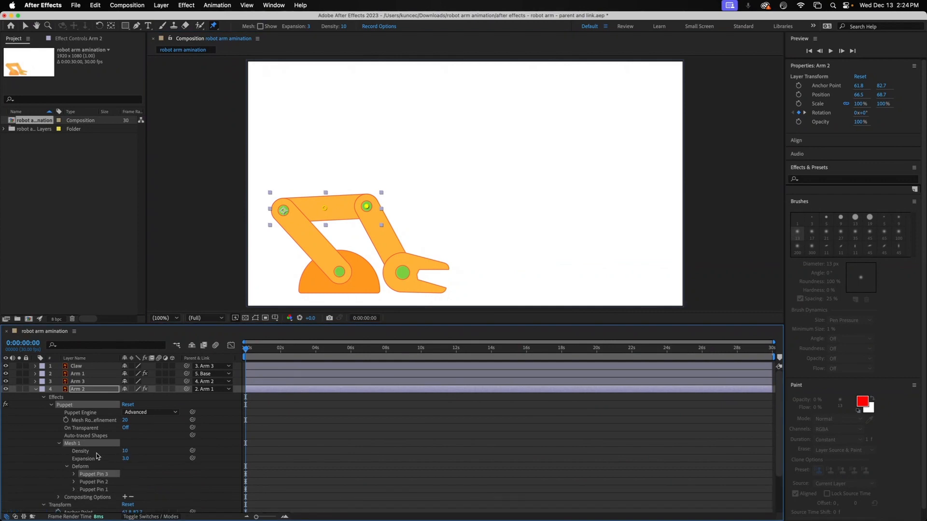
pyautogui.scroll(-3, 82, 456)
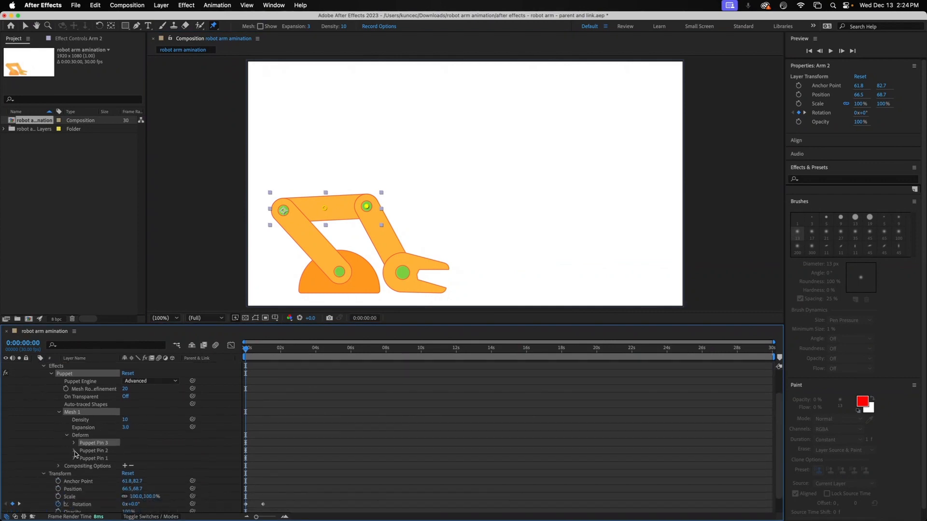
pyautogui.click(325, 209)
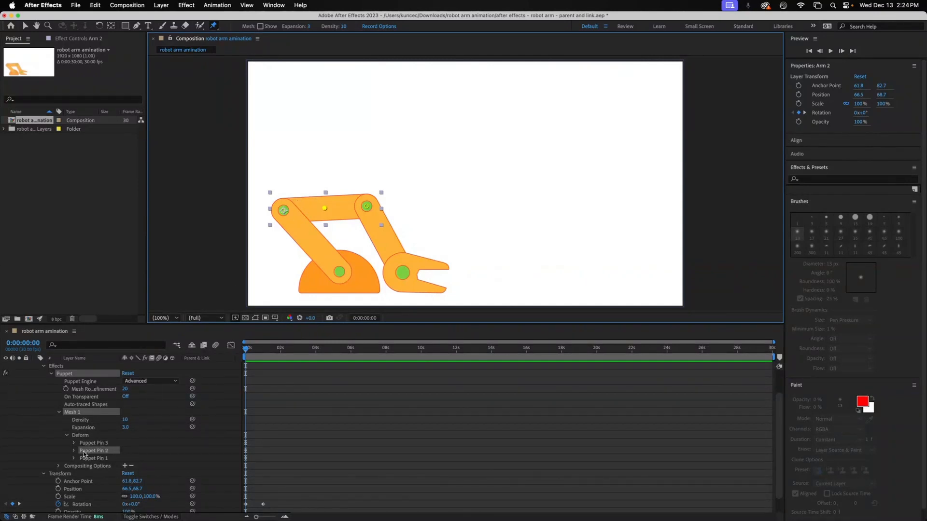
pyautogui.click(75, 451)
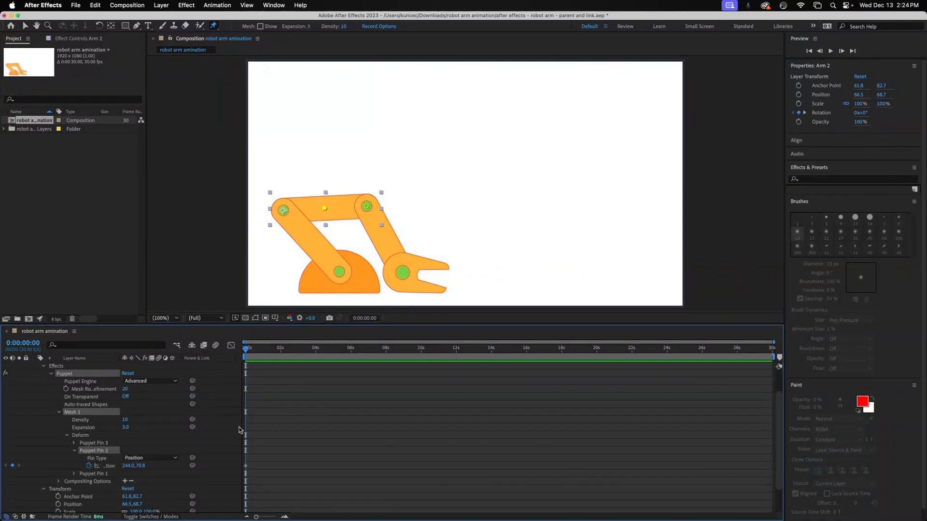
pyautogui.moveTo(250, 350); pyautogui.dragTo(251, 350)
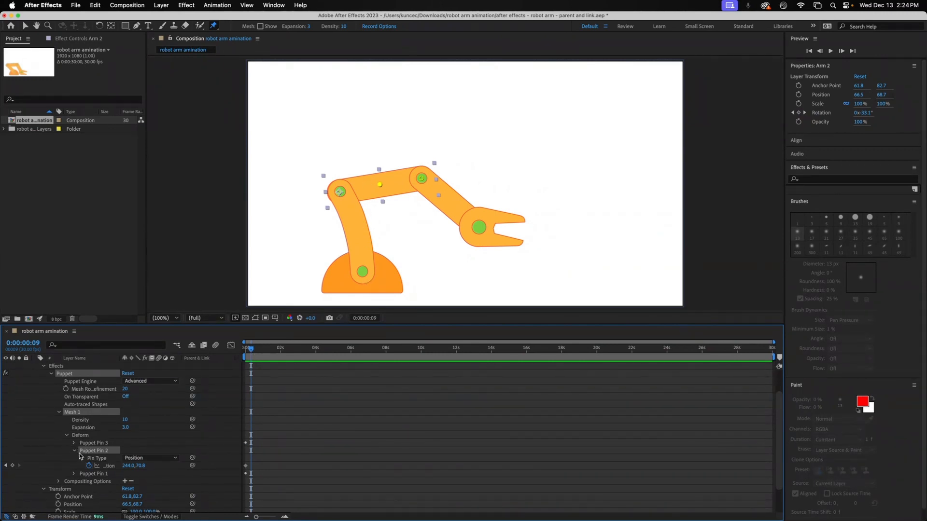
pyautogui.click(12, 466)
pyautogui.moveTo(380, 186); pyautogui.dragTo(379, 179)
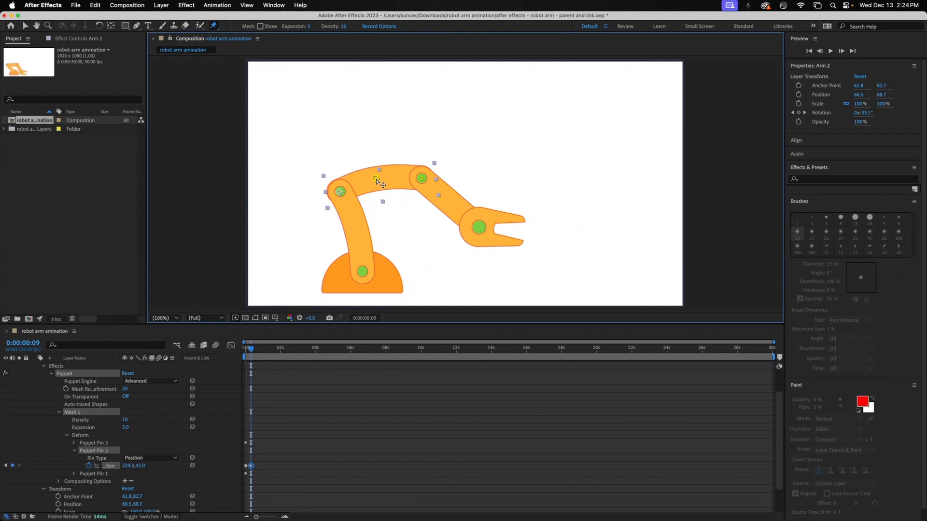
# Scrub through the first second of the animation to examine Arm 2's bend.
pyautogui.click(247, 350)
pyautogui.moveTo(248, 350)
pyautogui.mouseDown()
pyautogui.moveTo(238, 353)
pyautogui.moveTo(265, 351)
pyautogui.mouseUp()
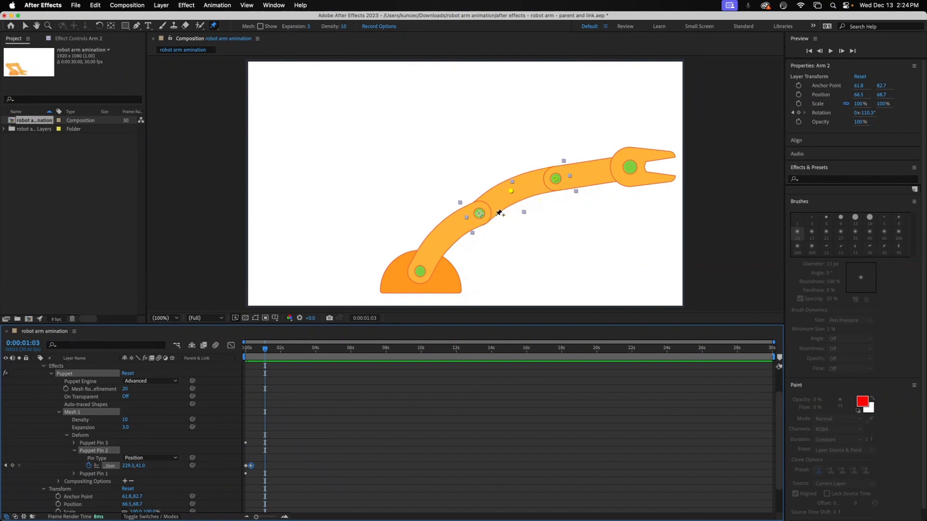
pyautogui.moveTo(264, 352)
pyautogui.mouseDown()
pyautogui.moveTo(245, 352)
pyautogui.moveTo(263, 353)
pyautogui.mouseUp()
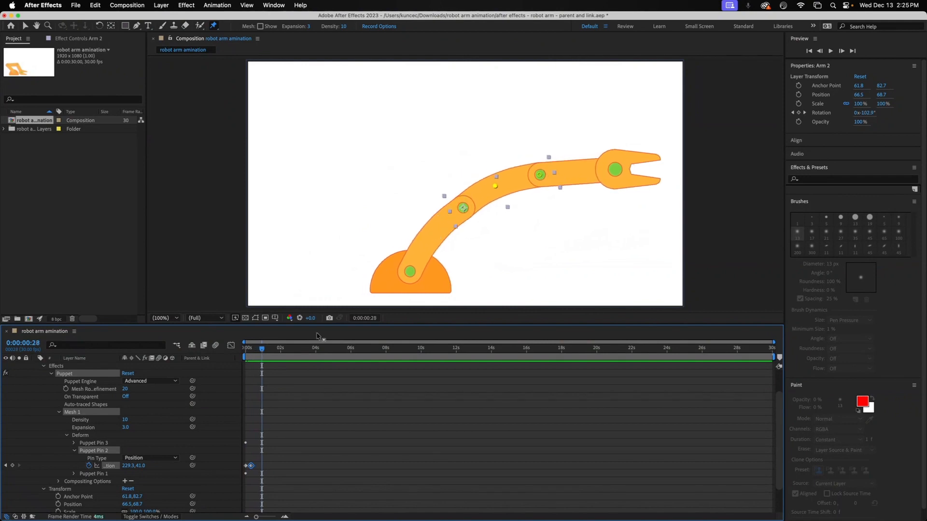
pyautogui.moveTo(263, 352); pyautogui.dragTo(247, 350)
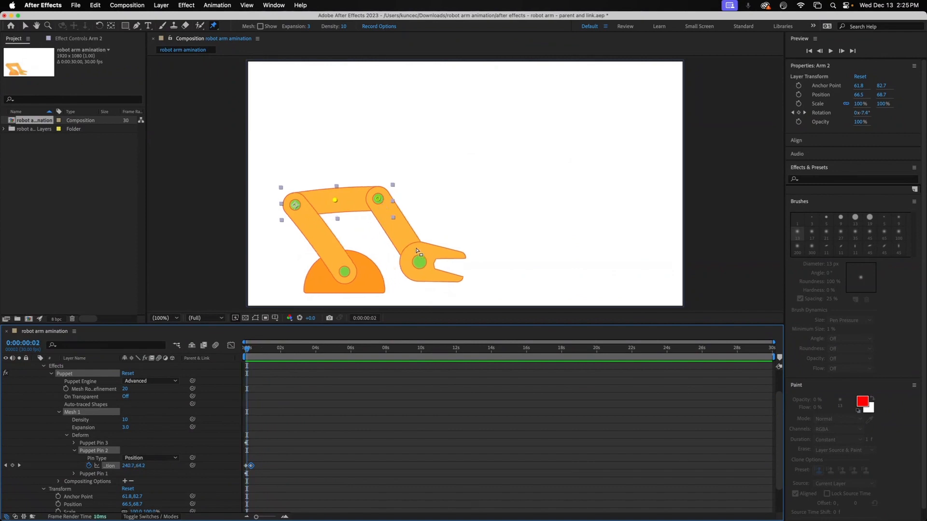
# Collapse Arm 2's properties and add three puppet pins to Arm 3, at both end joints and midway, at 0:00:00:02.
pyautogui.click(44, 368)
pyautogui.click(35, 389)
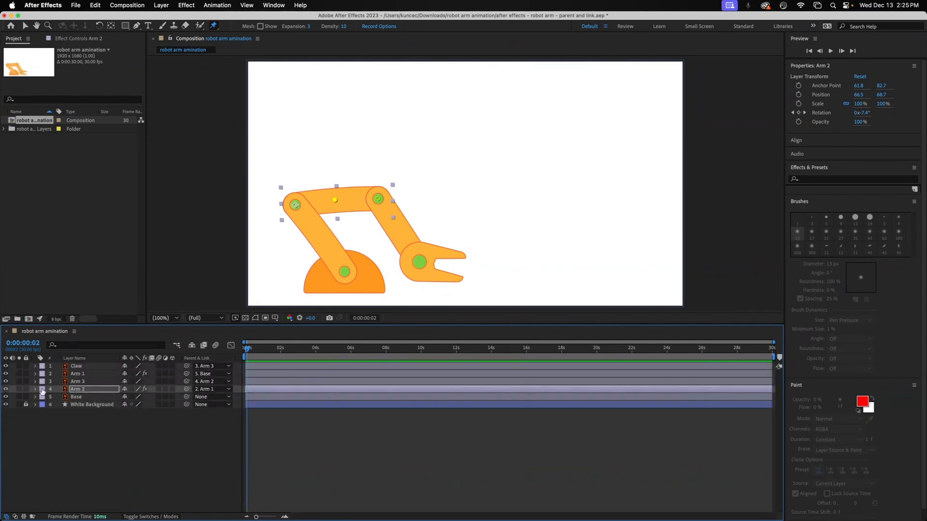
pyautogui.click(35, 384)
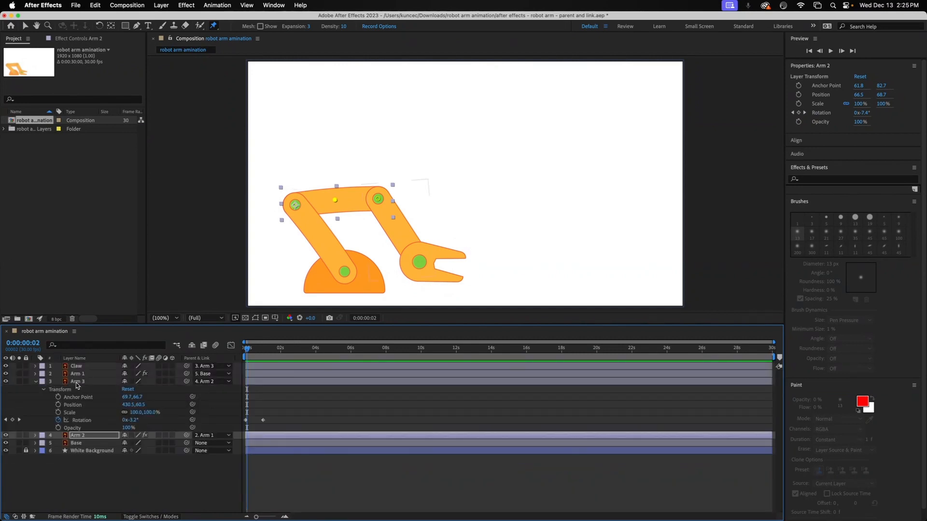
pyautogui.click(77, 382)
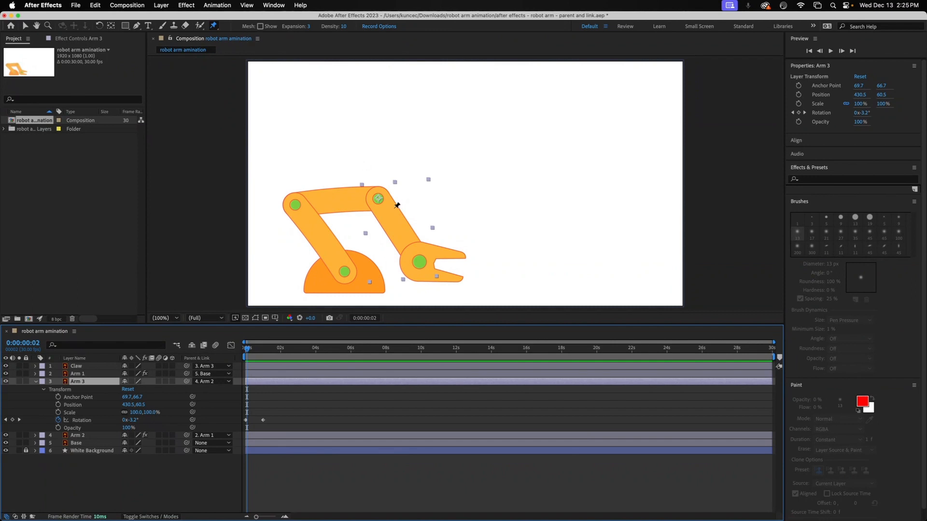
pyautogui.click(379, 198)
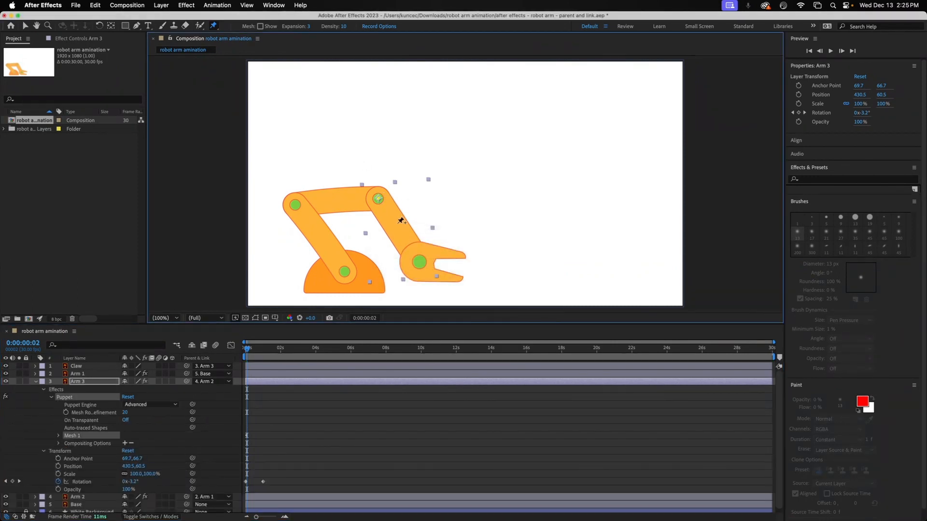
pyautogui.click(397, 227)
pyautogui.click(420, 261)
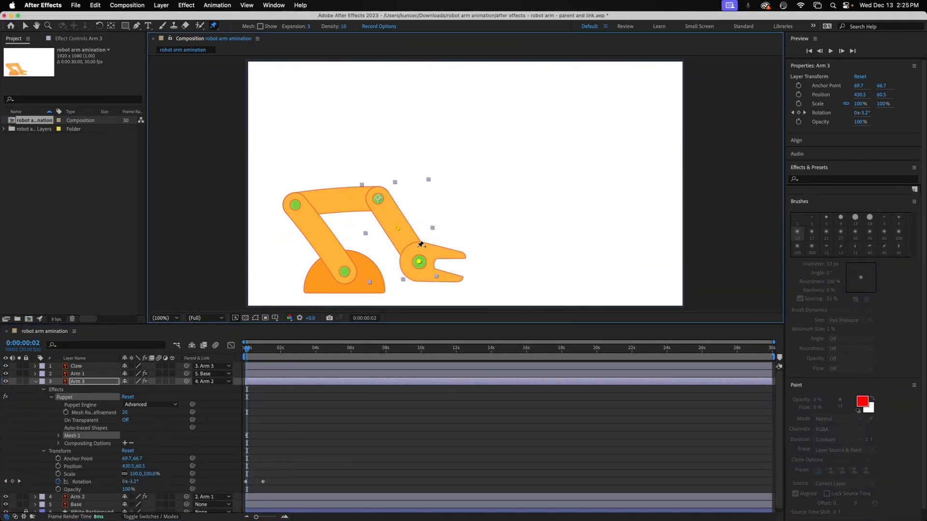
# Reveal the position property of Arm 3's middle puppet pin and add a keyframe at 0:00:00:17.
pyautogui.click(59, 435)
pyautogui.click(67, 458)
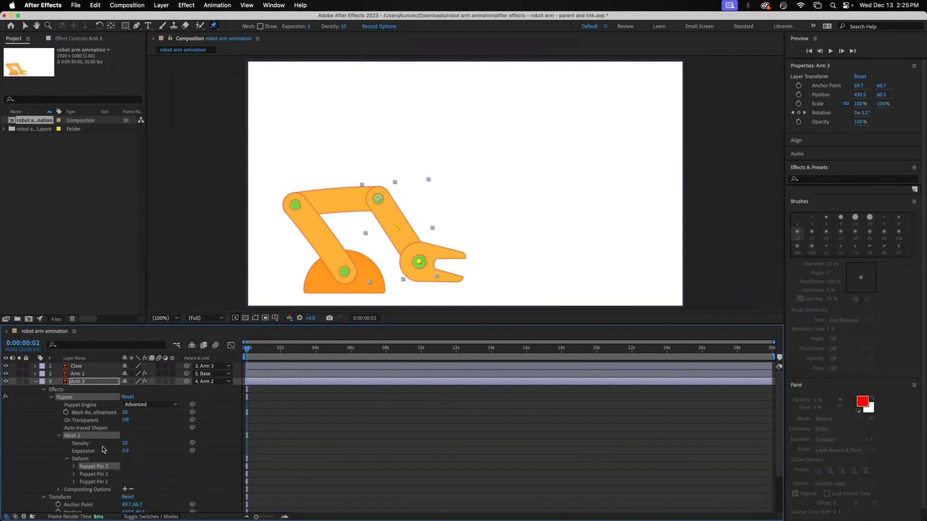
pyautogui.scroll(-2, 102, 450)
pyautogui.click(75, 452)
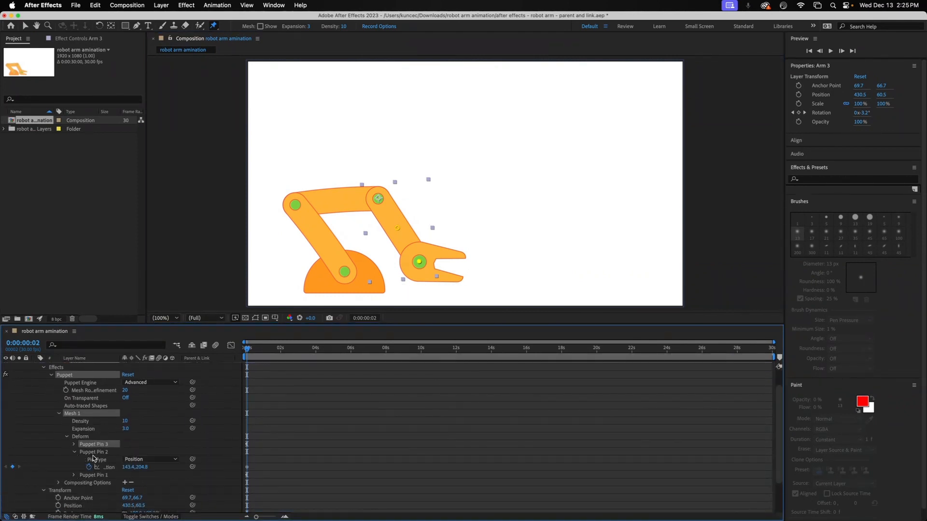
pyautogui.moveTo(247, 351); pyautogui.dragTo(256, 351)
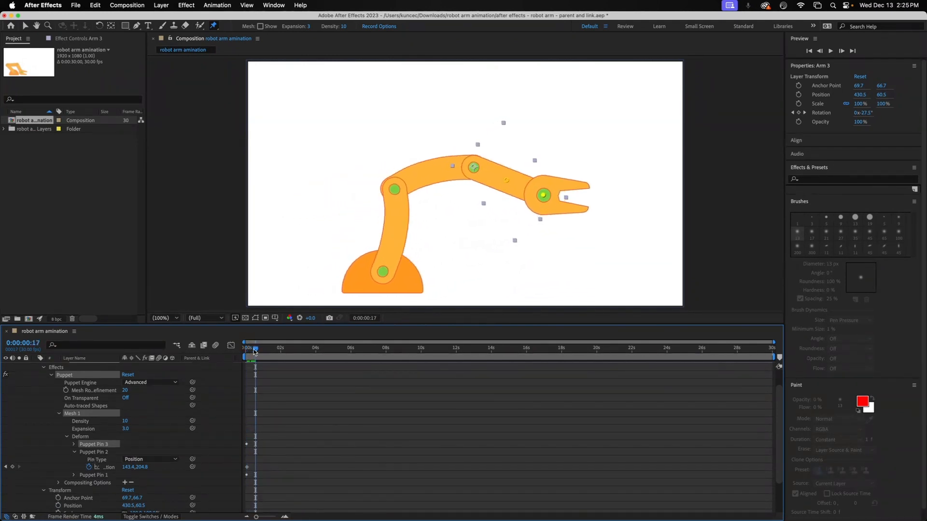
pyautogui.click(13, 467)
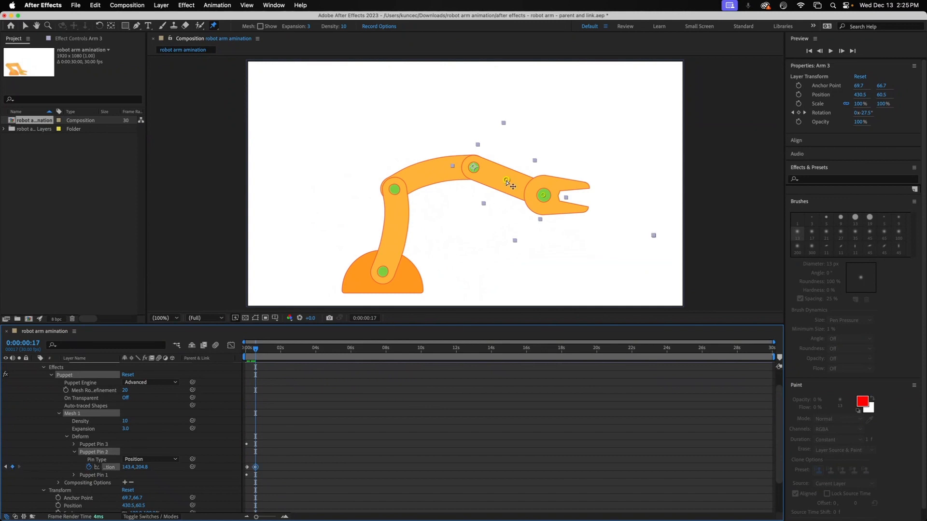
# Try moving Arm 3's middle pin to about 117, 214 for a downward bow and scrub the result.
pyautogui.moveTo(507, 181); pyautogui.dragTo(503, 186)
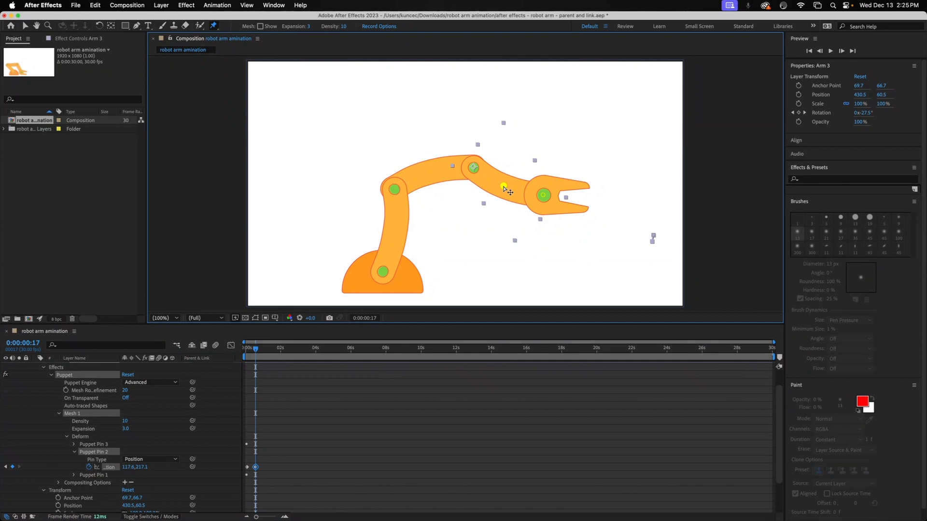
pyautogui.click(254, 352)
pyautogui.moveTo(254, 352)
pyautogui.mouseDown()
pyautogui.moveTo(243, 354)
pyautogui.moveTo(256, 355)
pyautogui.mouseUp()
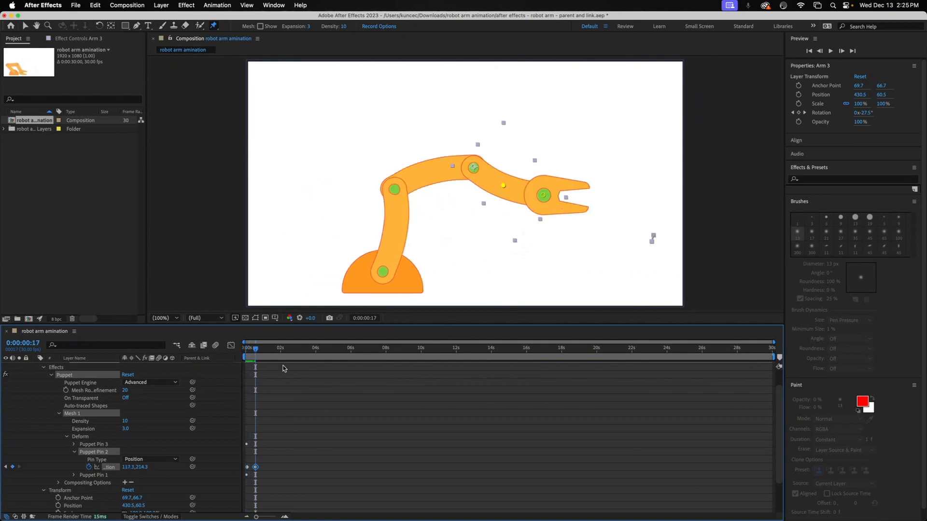
# Move Arm 3's middle pin to about 172, 187 at 0:00:00:17, bowing it upward, and play the animation from the start.
pyautogui.moveTo(504, 186)
pyautogui.mouseDown()
pyautogui.moveTo(508, 166)
pyautogui.moveTo(510, 175)
pyautogui.mouseUp()
pyautogui.moveTo(256, 351)
pyautogui.mouseDown()
pyautogui.moveTo(237, 353)
pyautogui.moveTo(267, 353)
pyautogui.mouseUp()
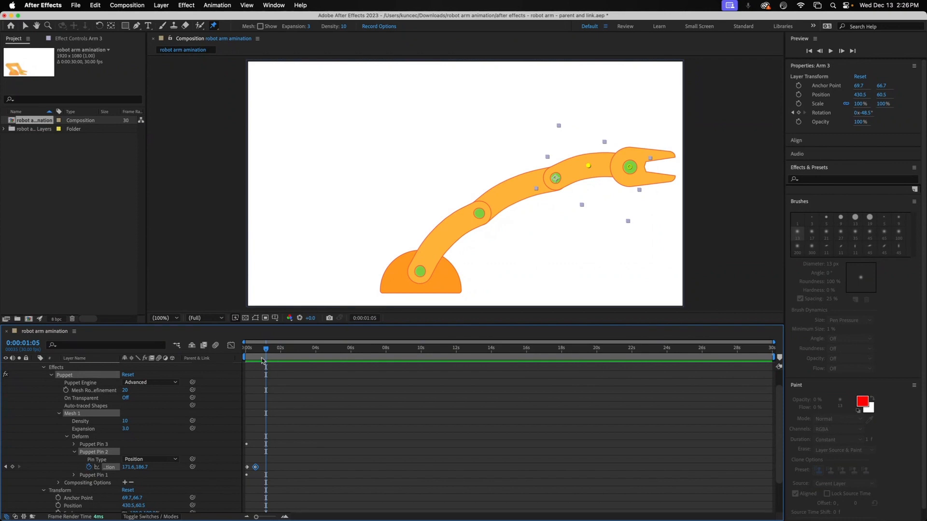
pyautogui.moveTo(265, 353); pyautogui.dragTo(236, 353)
pyautogui.press('space')
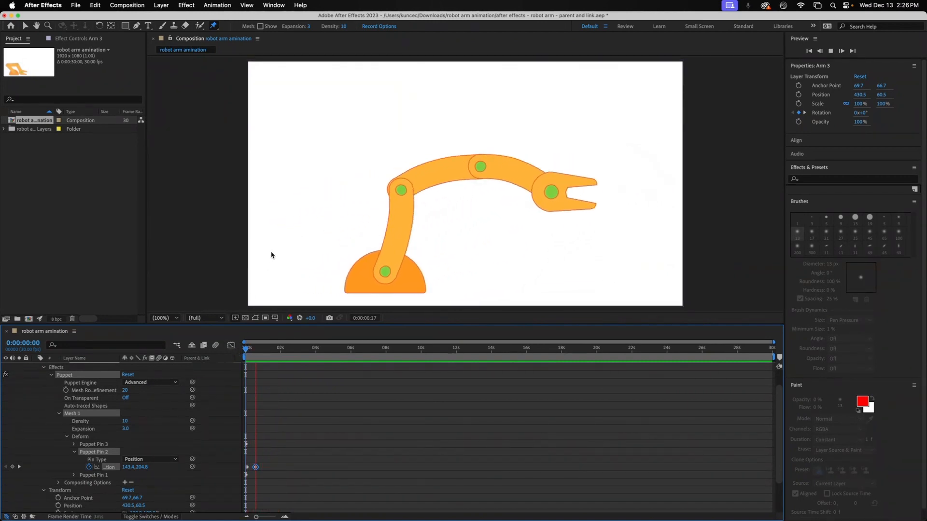
pyautogui.press('space')
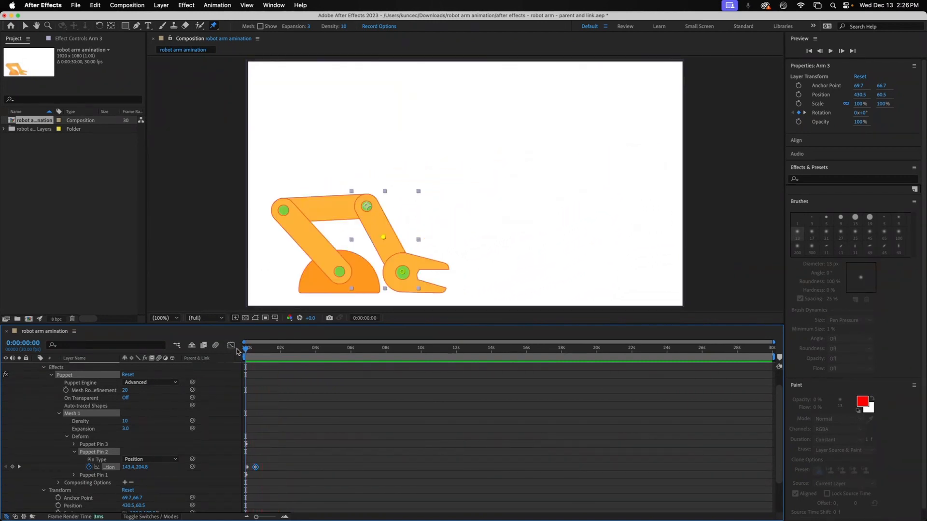